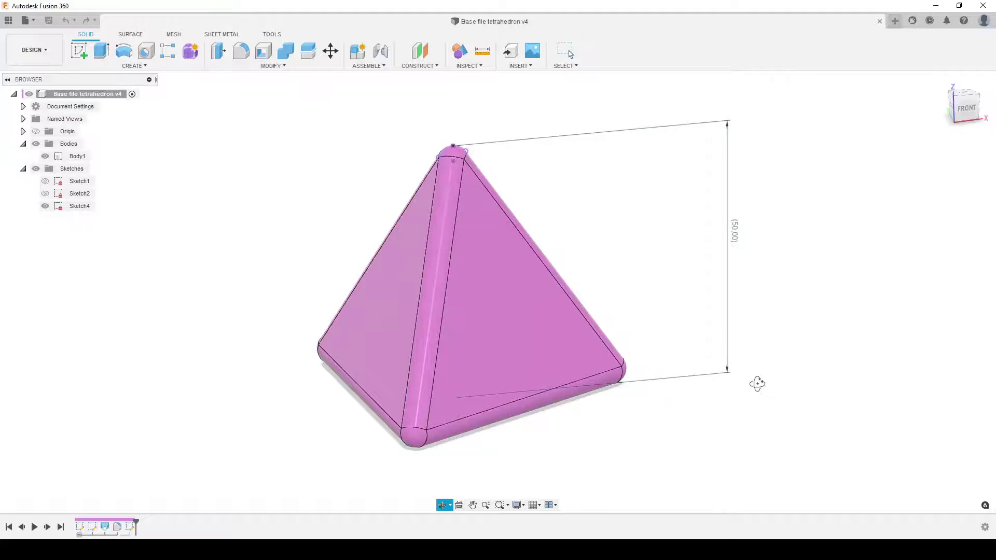
Orbit the filleted tetrahedron to another side, then switch to the reference drawing Drawing_2022_jan.jpg
middle_click_drag(752, 380, 694, 407, "shift")
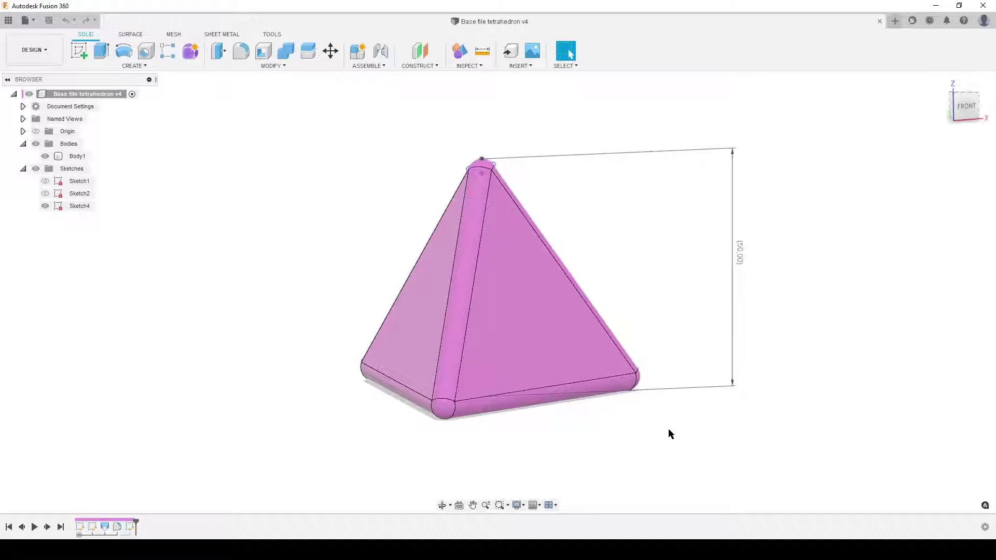
key("alt+Tab")
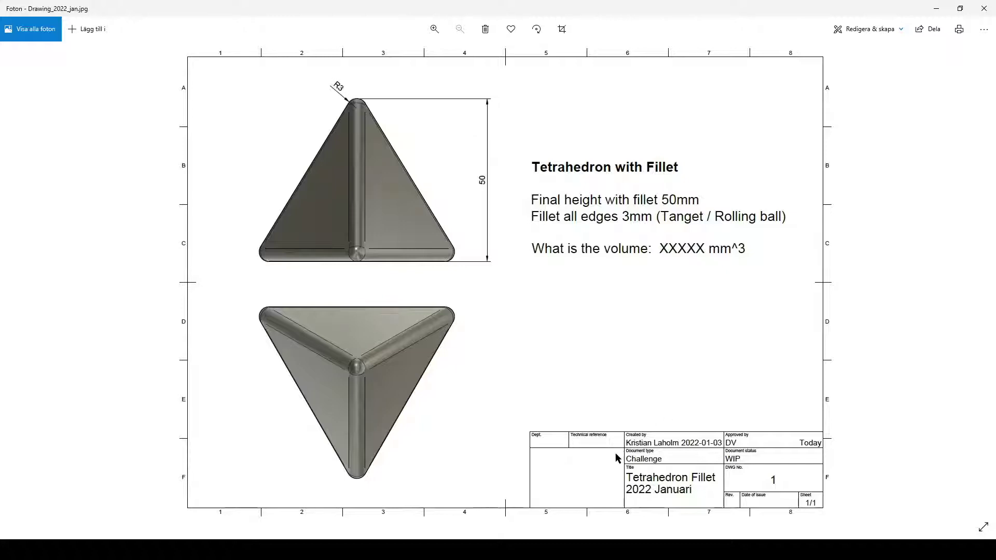
Return to the 'Base file tetrahedron v4' model in Fusion 360 after reviewing the drawing
key("alt+Tab")
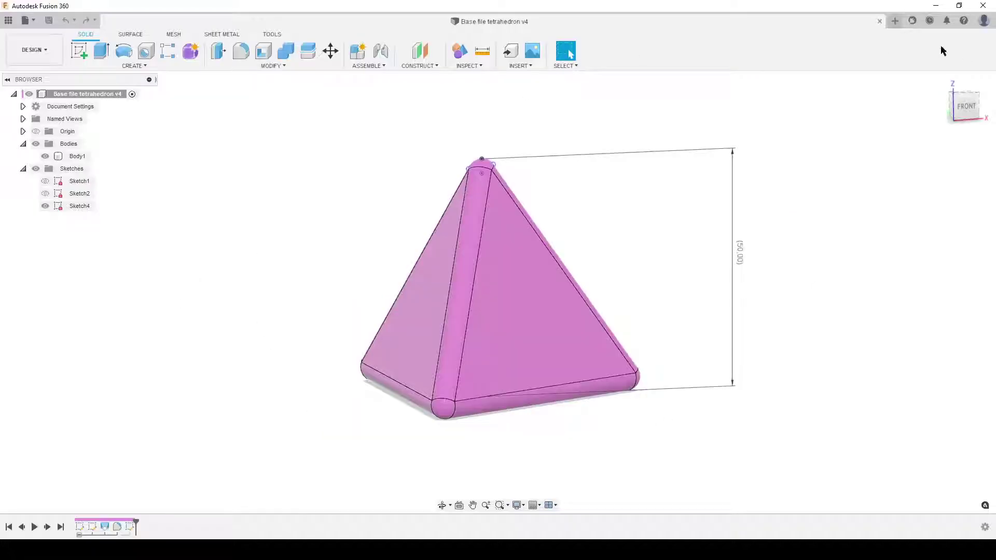
Create a new Untitled design and start a sketch on the XZ front plane
left_click(895, 21)
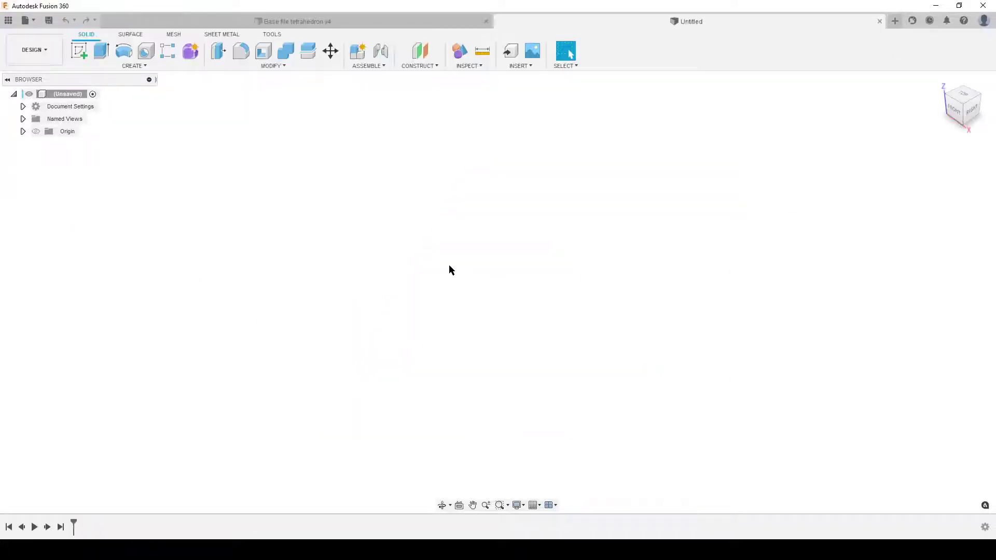
left_click(81, 51)
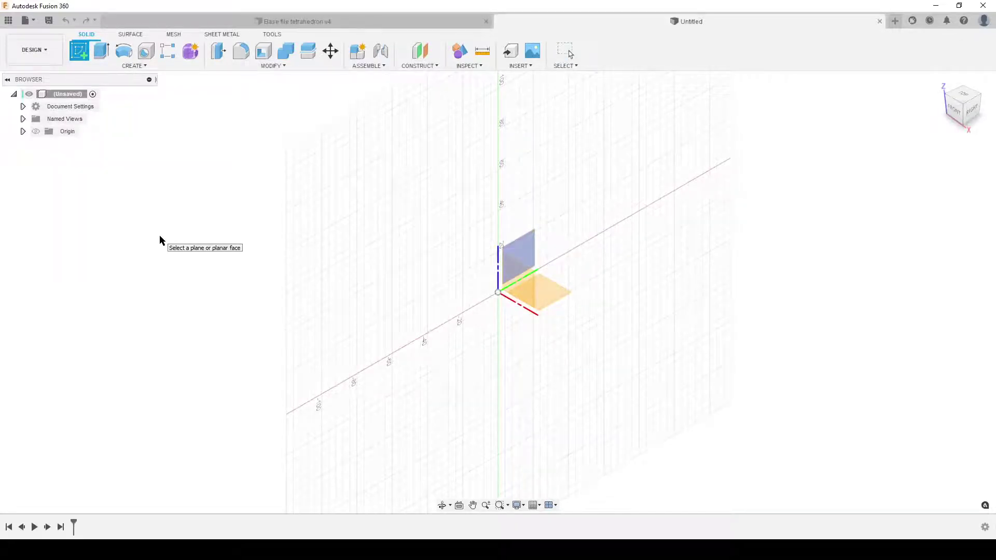
left_click(530, 287)
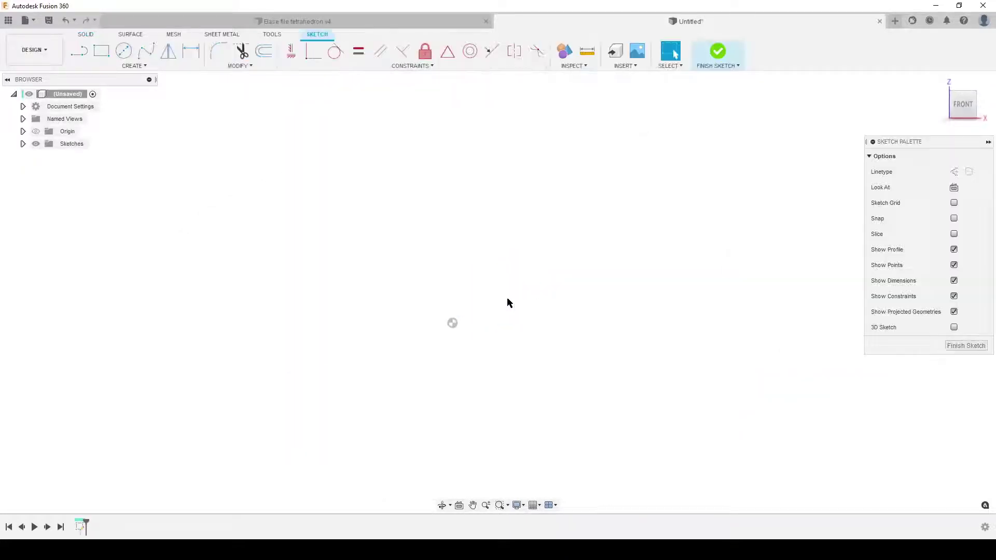
Draw a three-sided circumscribed polygon centred on the sketch origin
left_click(125, 68)
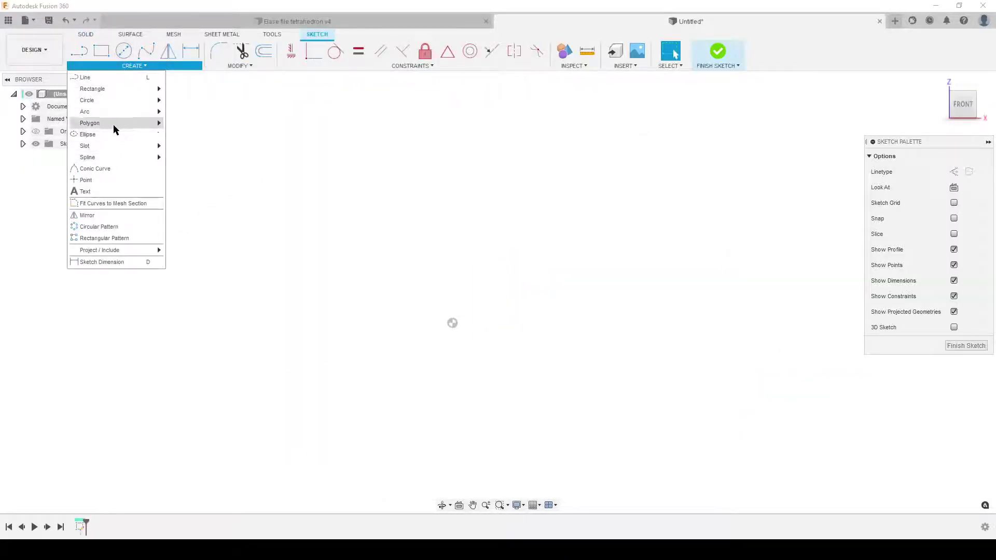
mouse_move(104, 123)
left_click(224, 124)
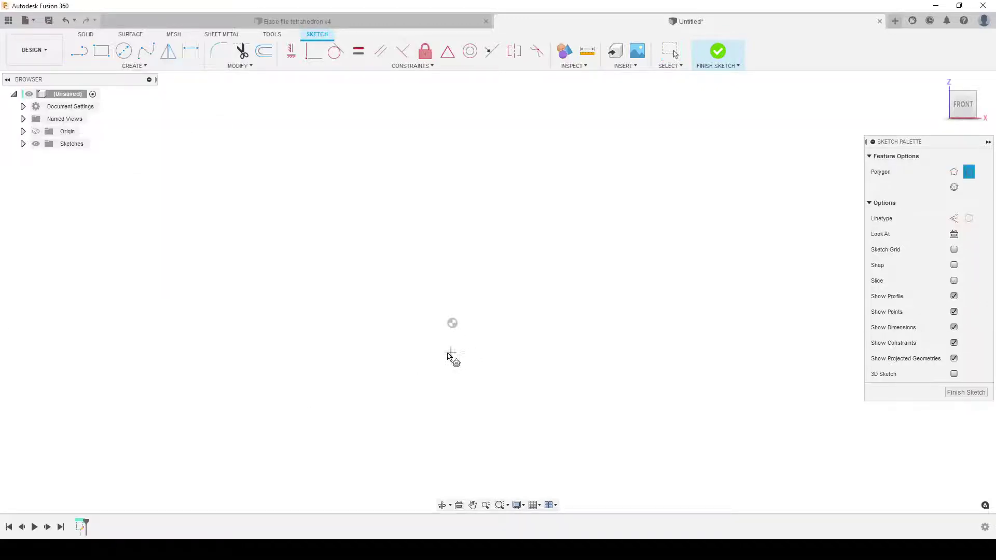
left_click(452, 323)
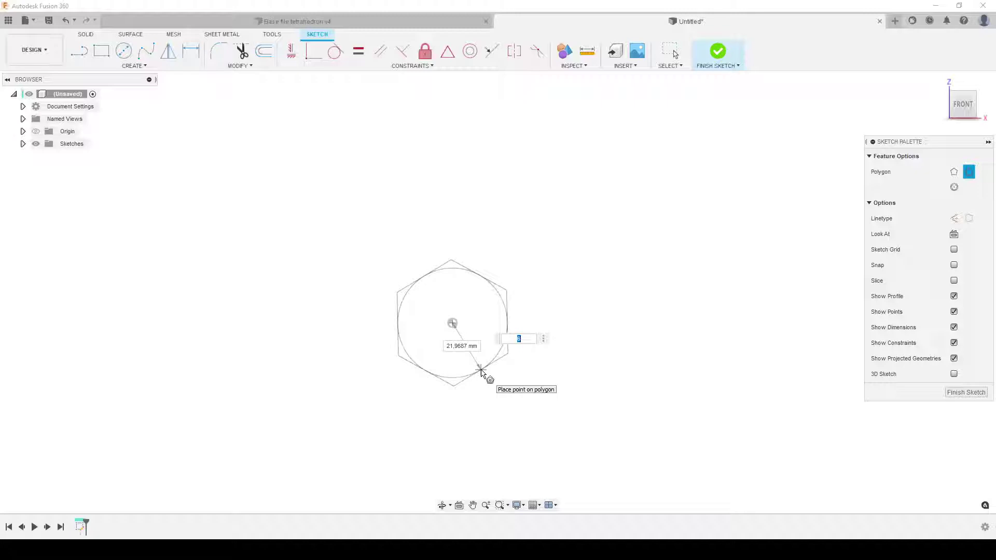
type("3")
key("Tab")
key("Return")
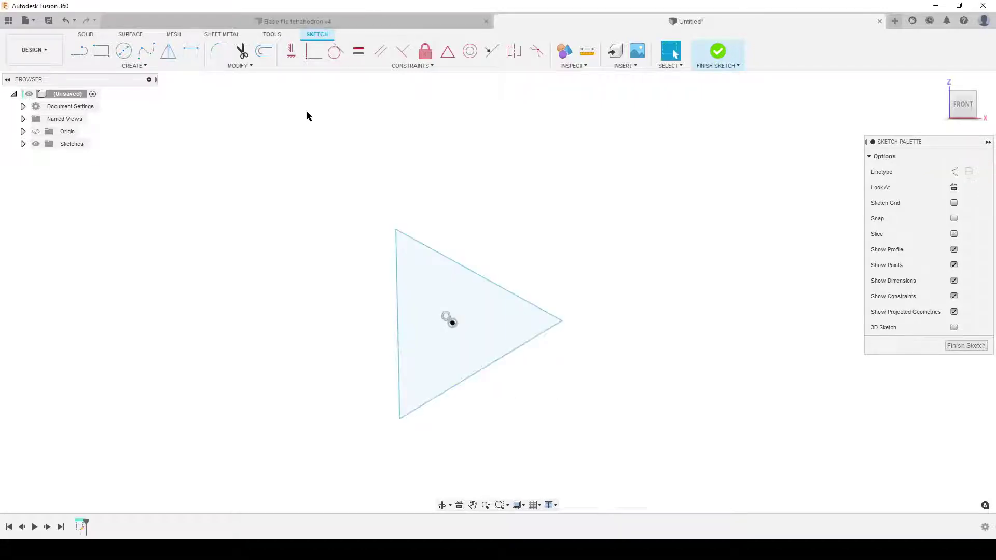
Constrain the triangle's left edge vertical and convert all three edges to construction lines
left_click(296, 52)
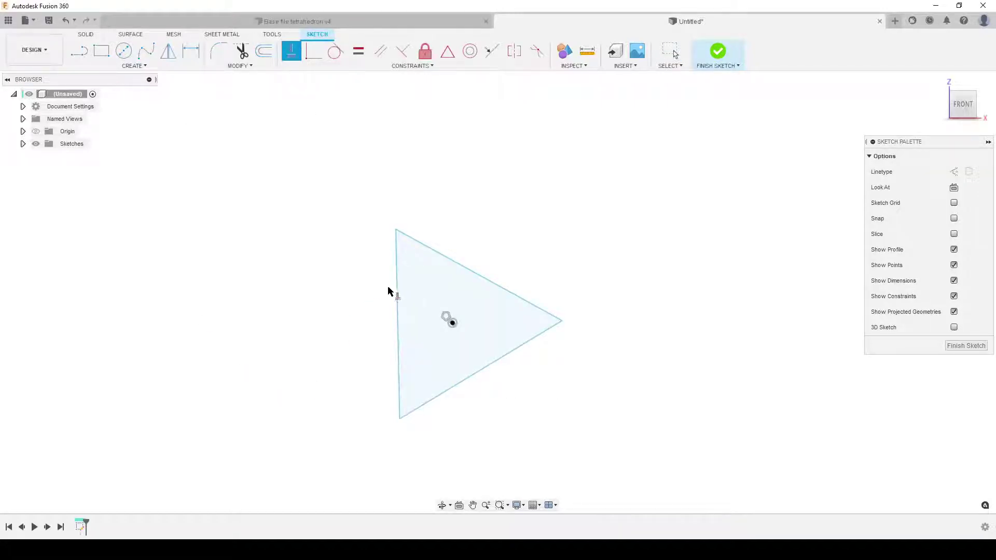
left_click(400, 301)
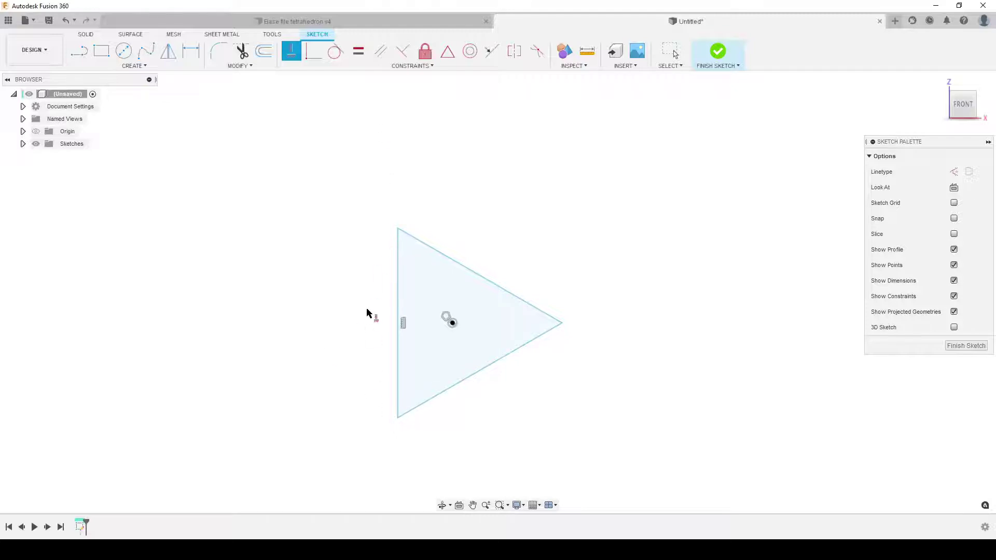
key("Escape")
left_click_drag(347, 173, 700, 398)
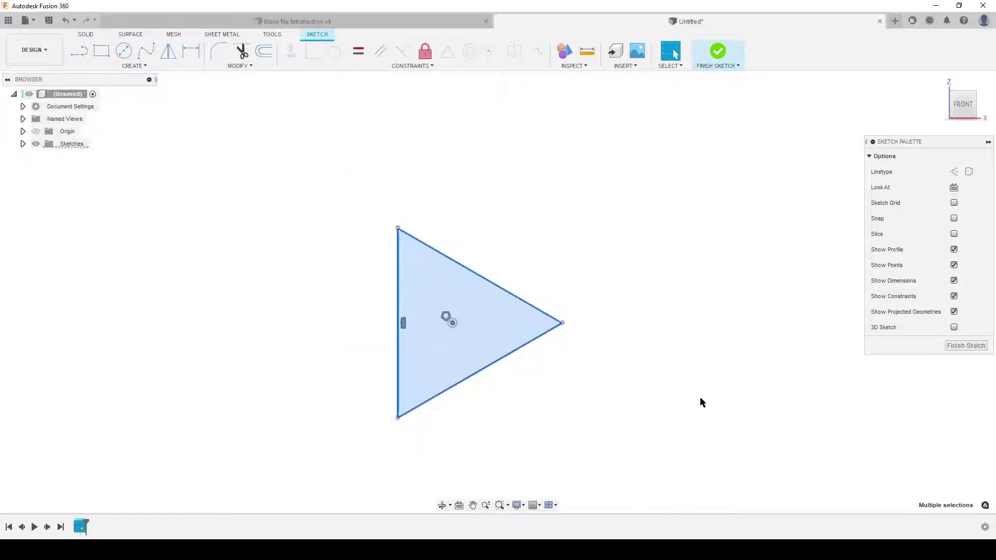
left_click(954, 171)
left_click(651, 406)
scroll(524, 409, "up", 3)
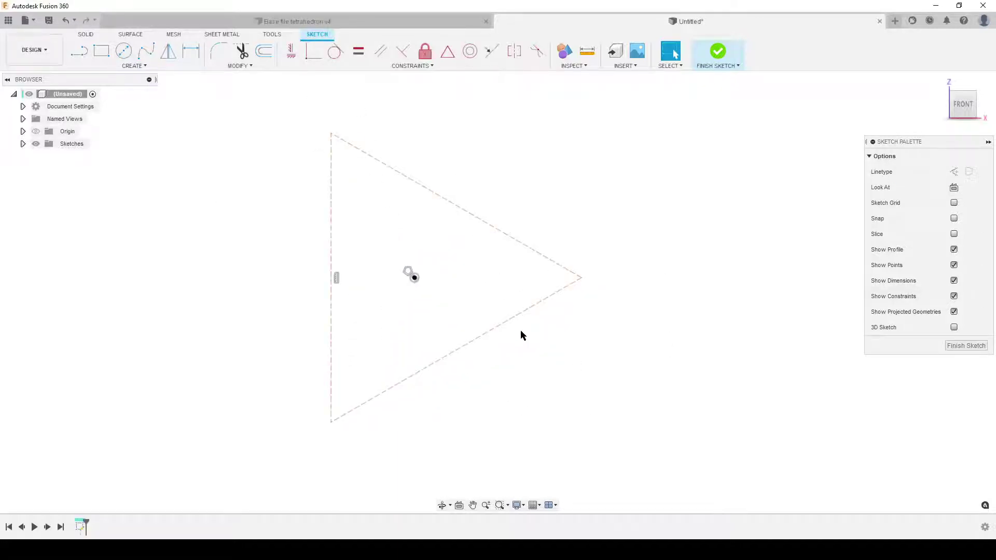
scroll(522, 335, "down", 2)
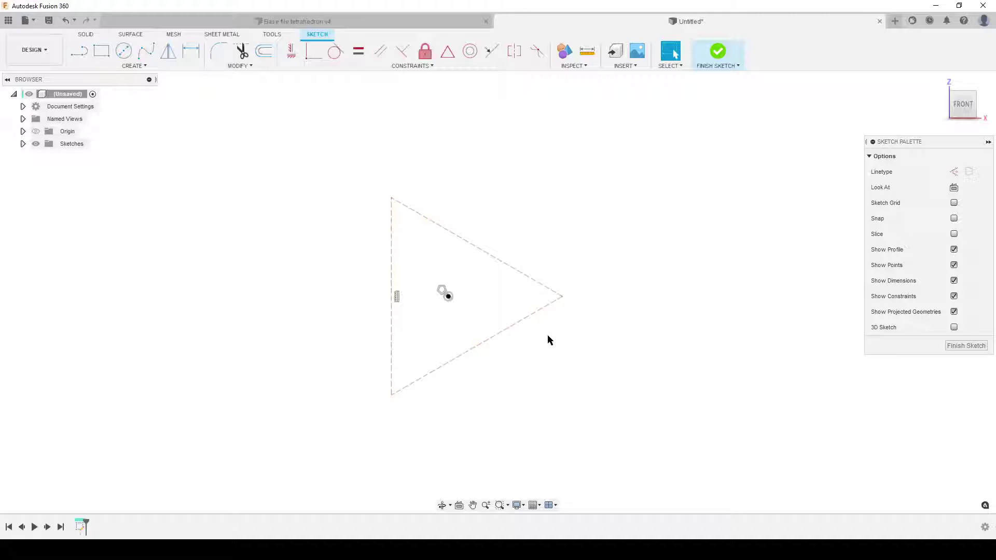
scroll(545, 333, "up", 2)
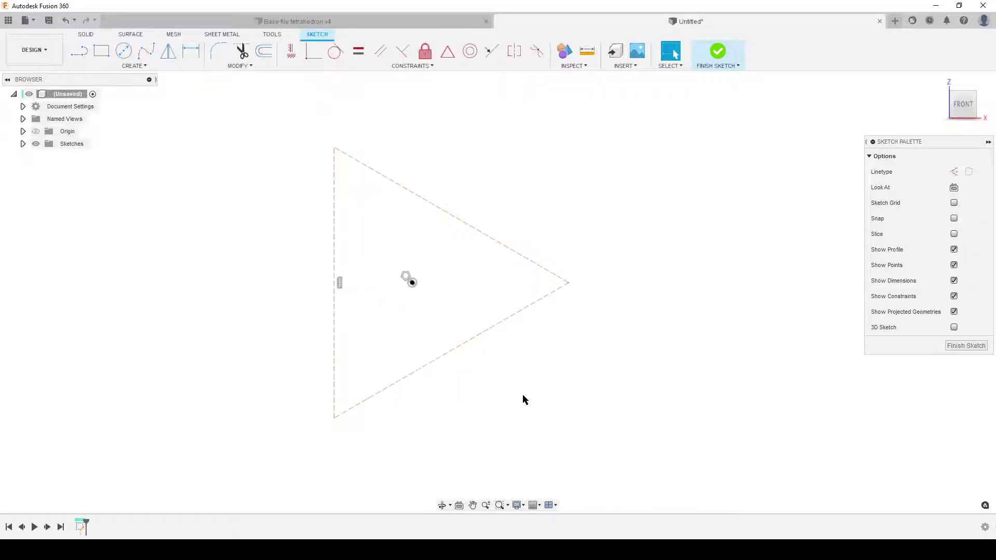
scroll(523, 400, "down", 2)
Draw a line from the triangle's right vertex up to an apex, then down to the centre
key("l")
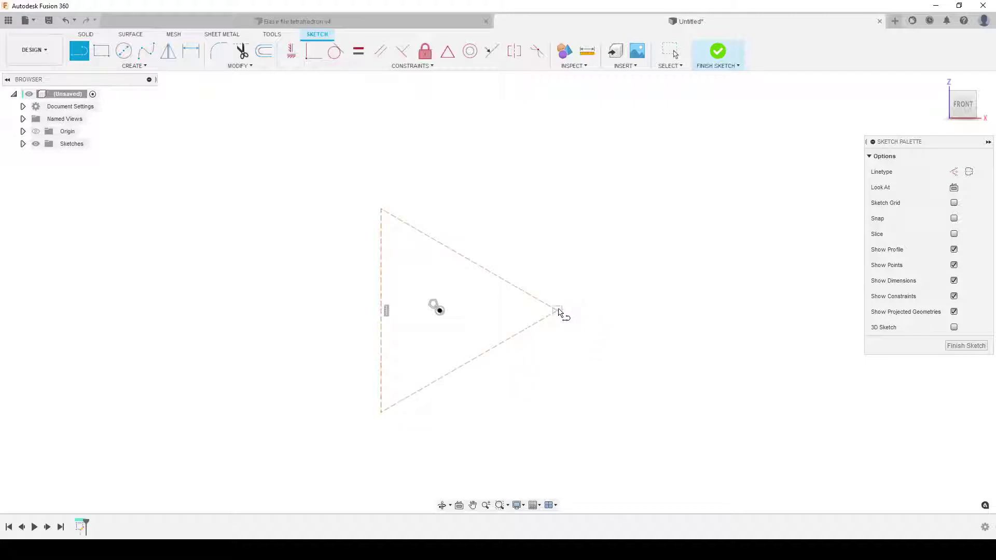
left_click(557, 310)
left_click(447, 148)
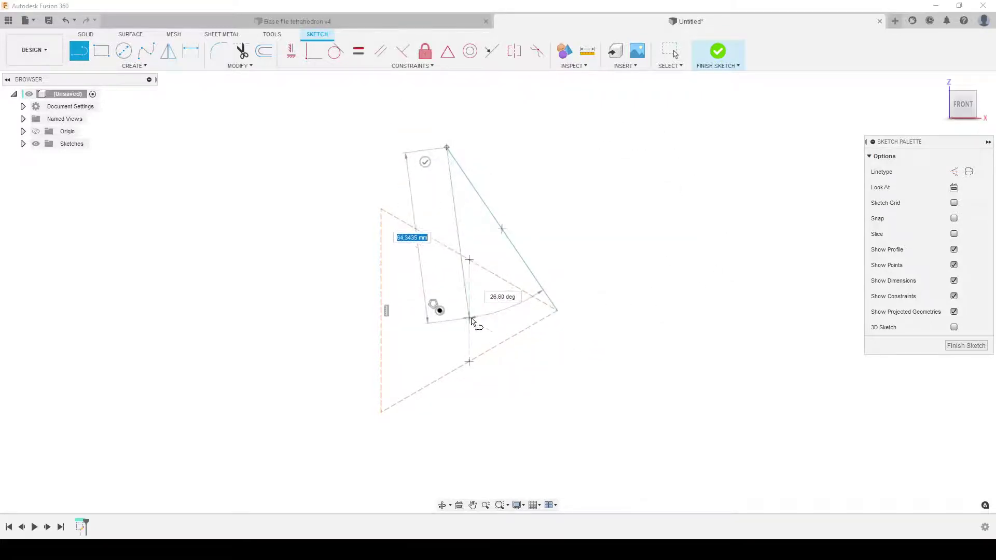
left_click(440, 310)
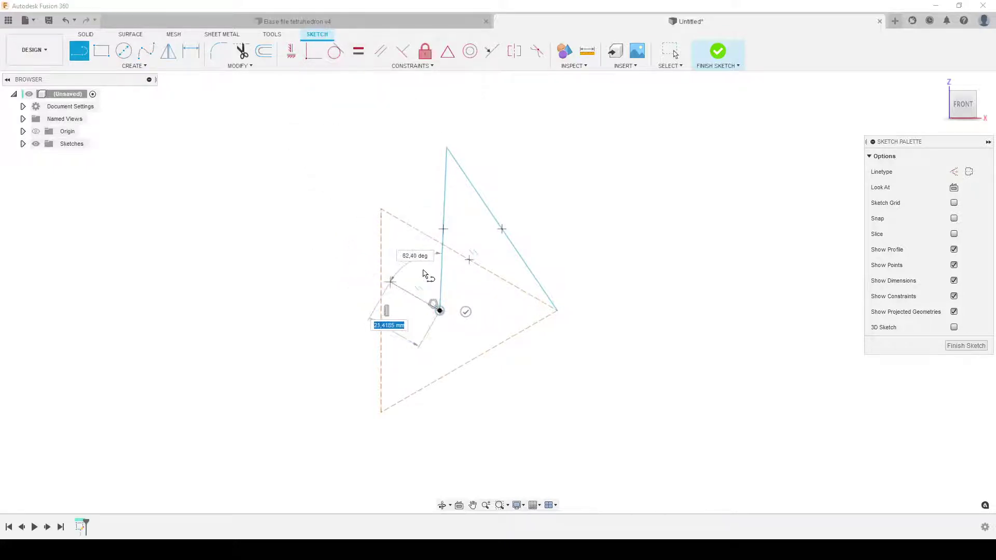
key("Escape")
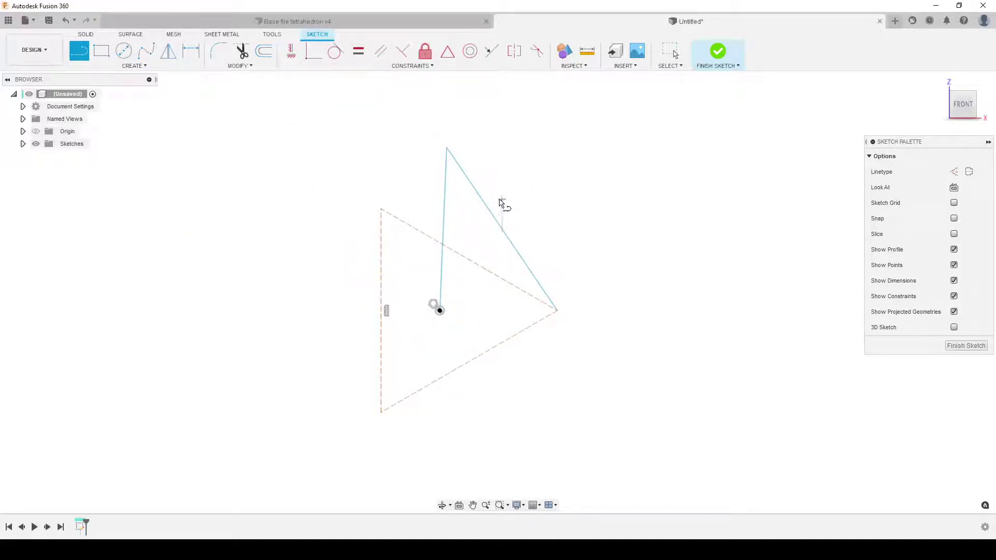
key("Escape")
Make both new lines construction, constrain the centre line vertical, and lower its top point
left_click(477, 184)
left_click(445, 179, "shift")
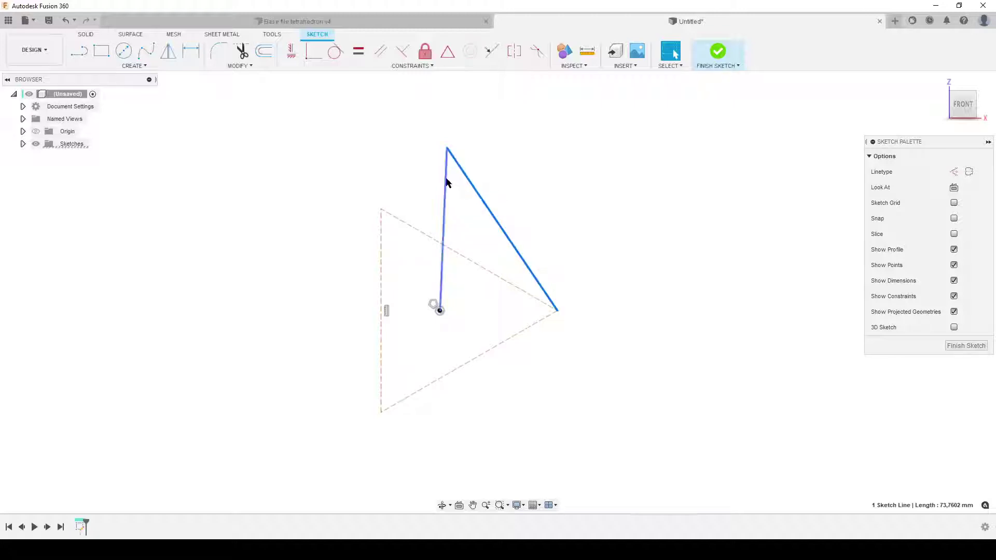
left_click(954, 172)
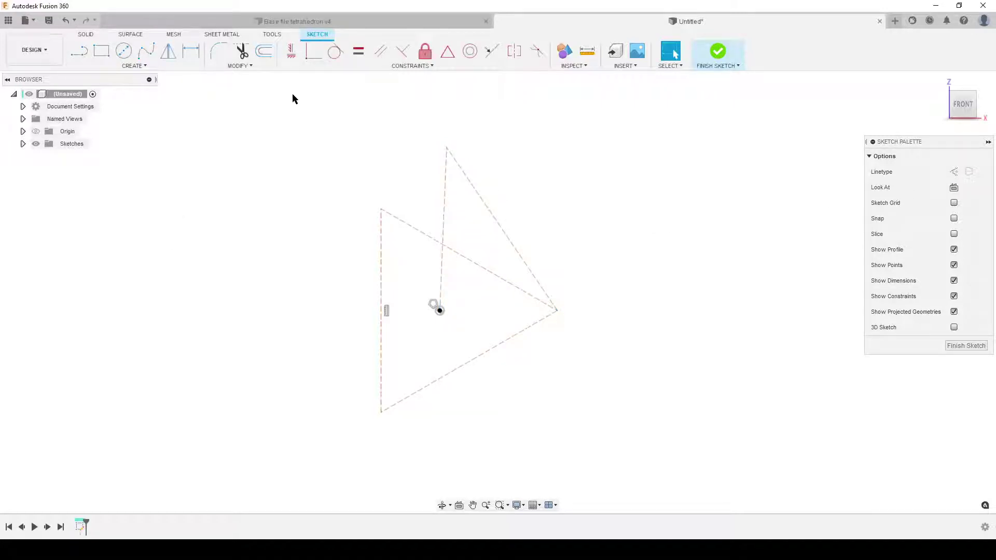
left_click(291, 51)
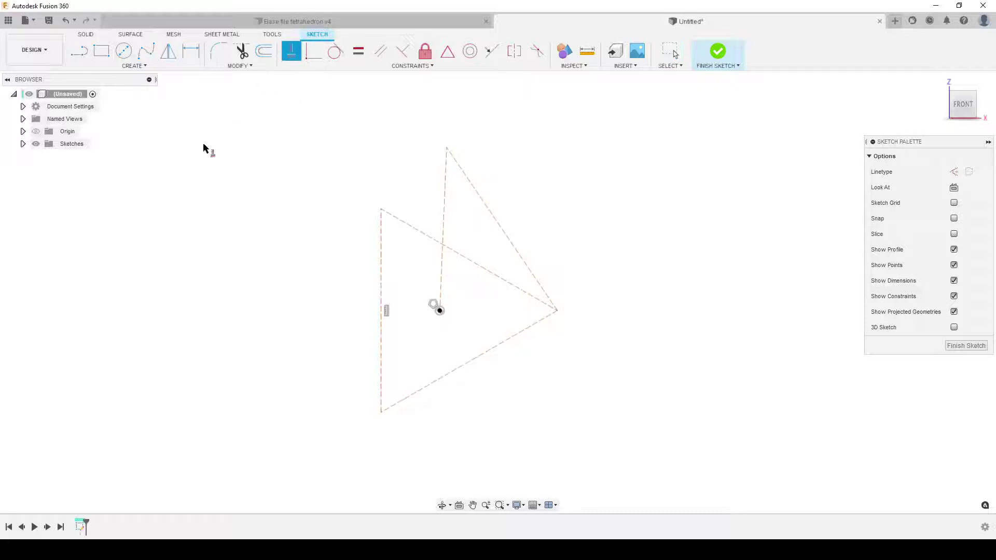
left_click(445, 190)
key("Escape")
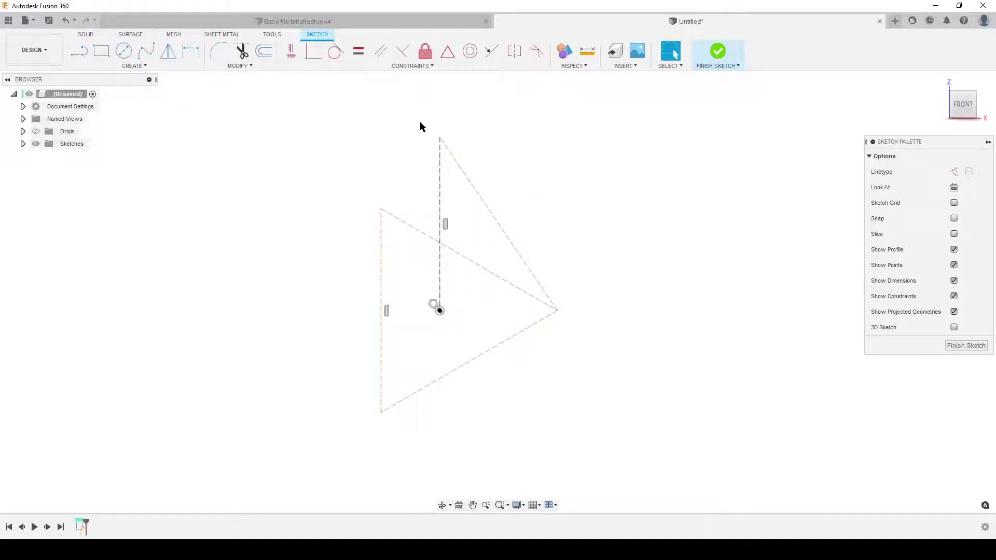
left_click_drag(440, 138, 424, 161)
left_click(439, 161)
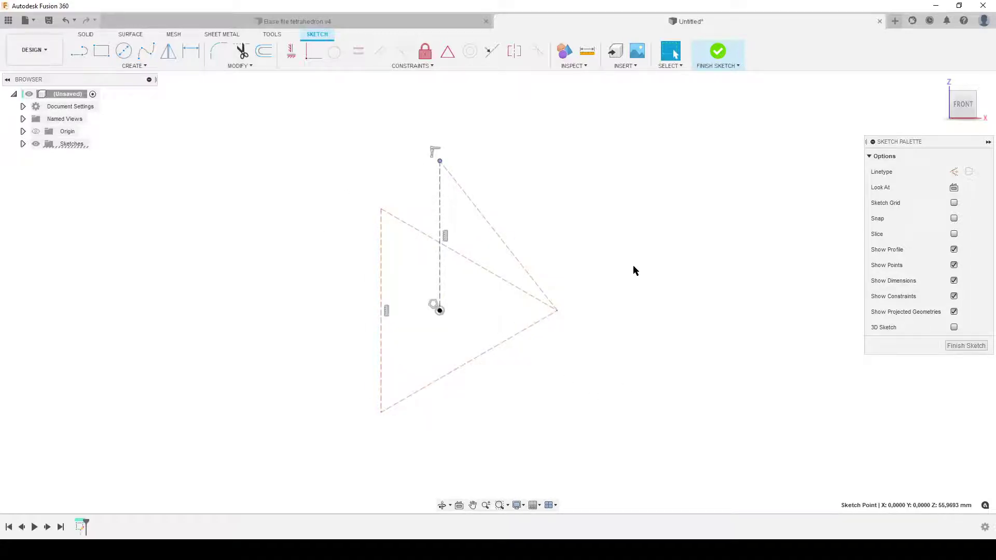
Constrain the slanted profile line to the triangle's slanted edge and recentre the sketch
left_click(660, 236)
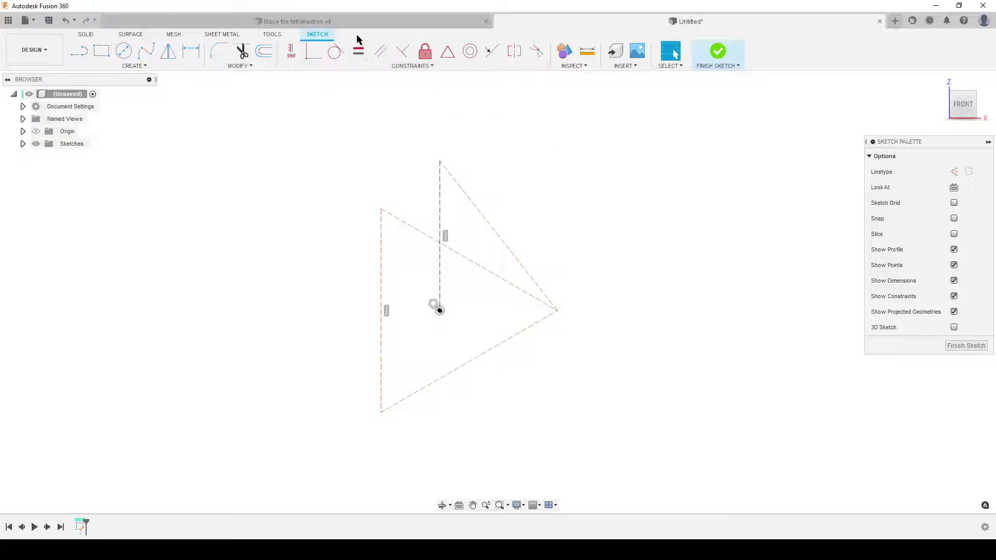
left_click(358, 50)
left_click(478, 210)
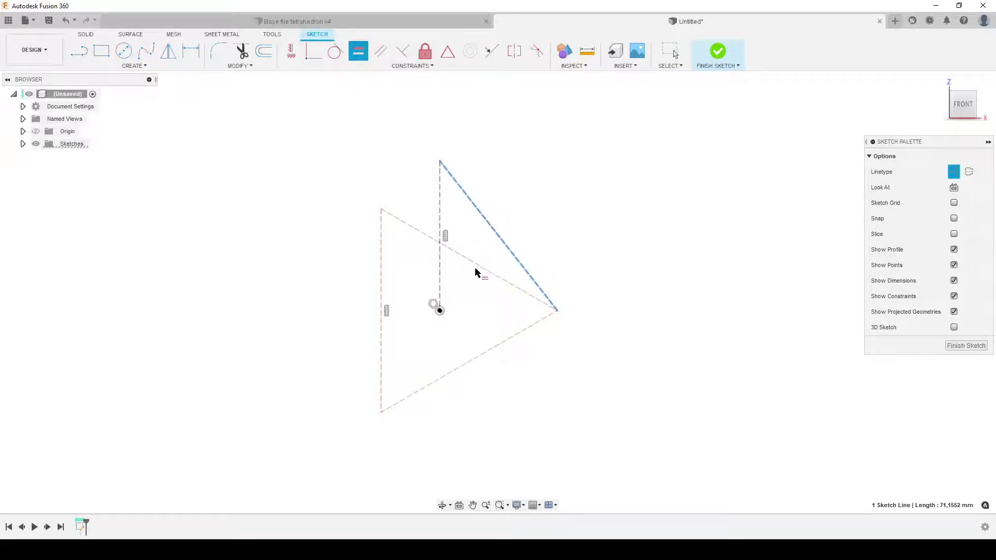
left_click(474, 265)
scroll(619, 258, "down", 2)
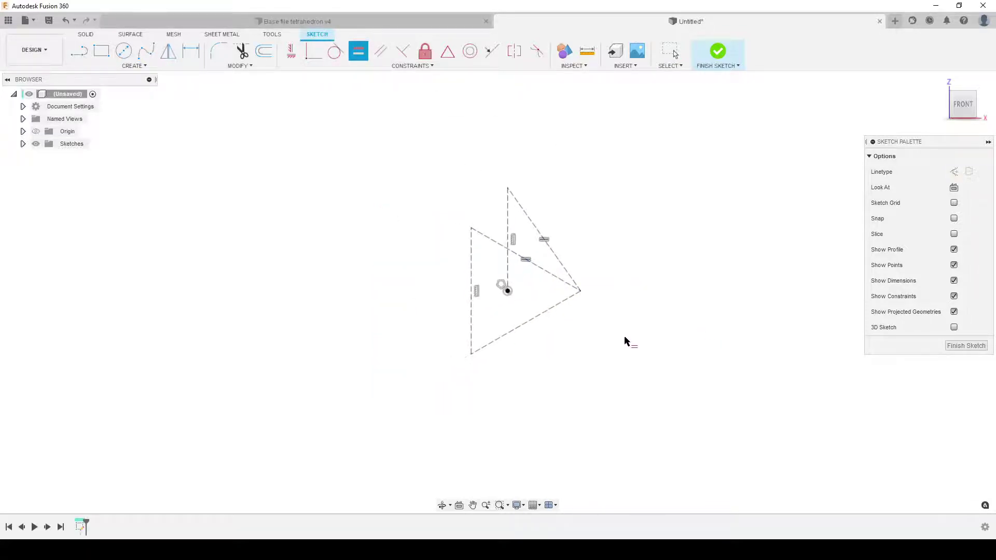
key("Escape")
mouse_move(629, 341)
middle_mouse_down()
mouse_move(580, 315)
mouse_move(558, 320)
middle_mouse_up()
scroll(558, 320, "up", 2)
middle_click_drag(547, 238, 593, 309)
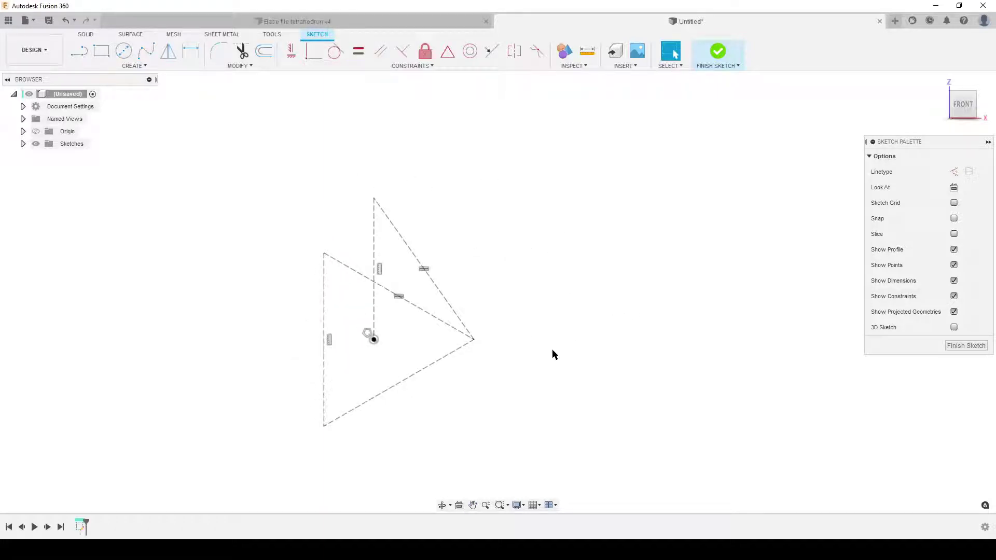
Dimension the vertical centre line as height = 50, then compare against the reference drawing
key("d")
left_click(374, 266)
left_click(616, 267)
type("height =")
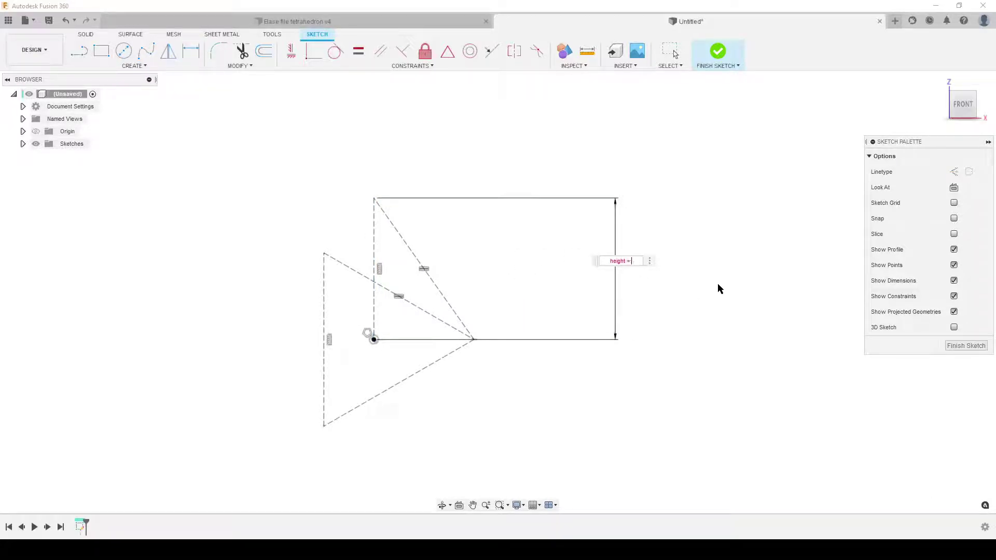
type(" 50")
key("Return")
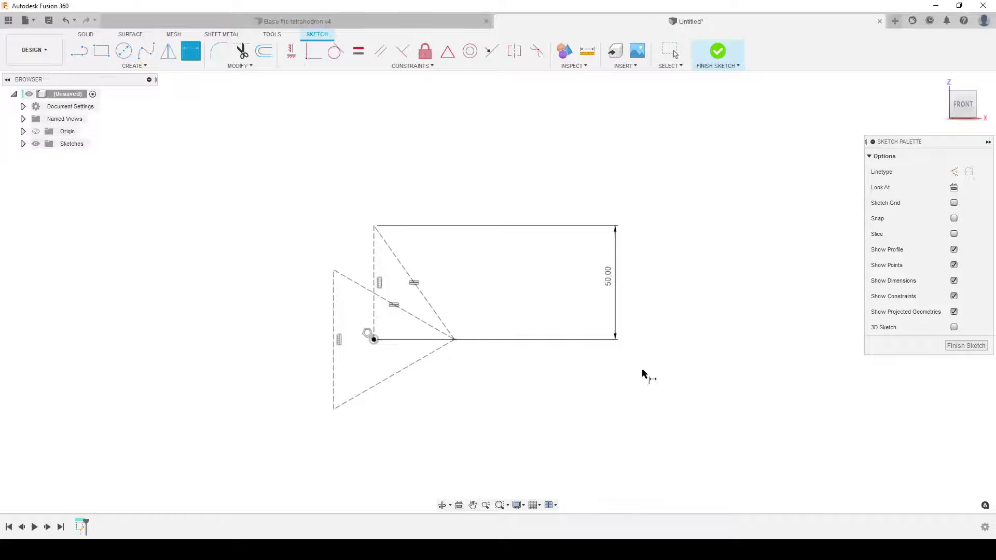
key("alt+Tab")
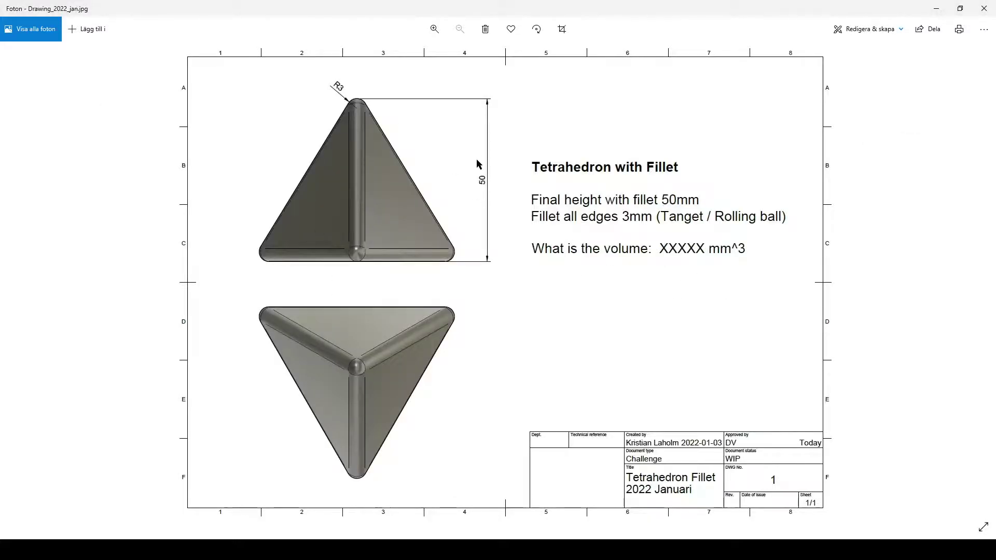
key("alt+Tab")
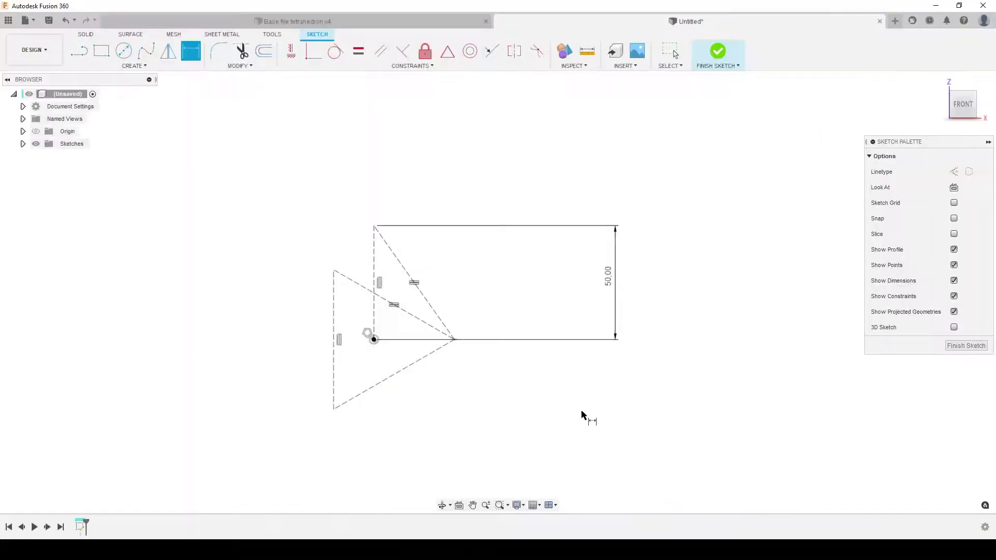
Finish the sketch and turn on visibility of the Origin's point, axes and planes
left_click(965, 345)
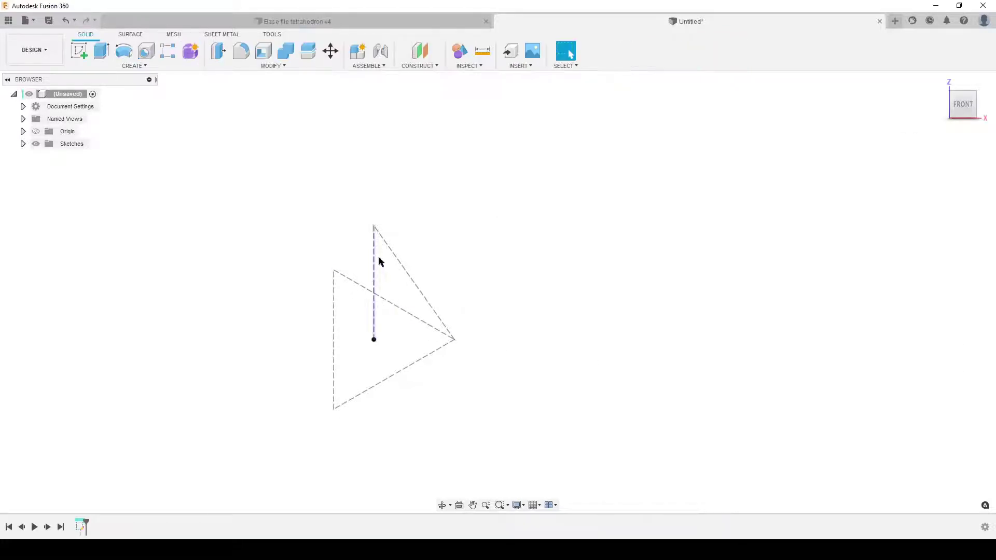
mouse_move(596, 366)
middle_mouse_down("shift")
mouse_move(522, 385)
mouse_move(558, 407)
mouse_move(541, 363)
mouse_move(513, 360)
mouse_move(524, 363)
middle_mouse_up("shift")
left_click(23, 131)
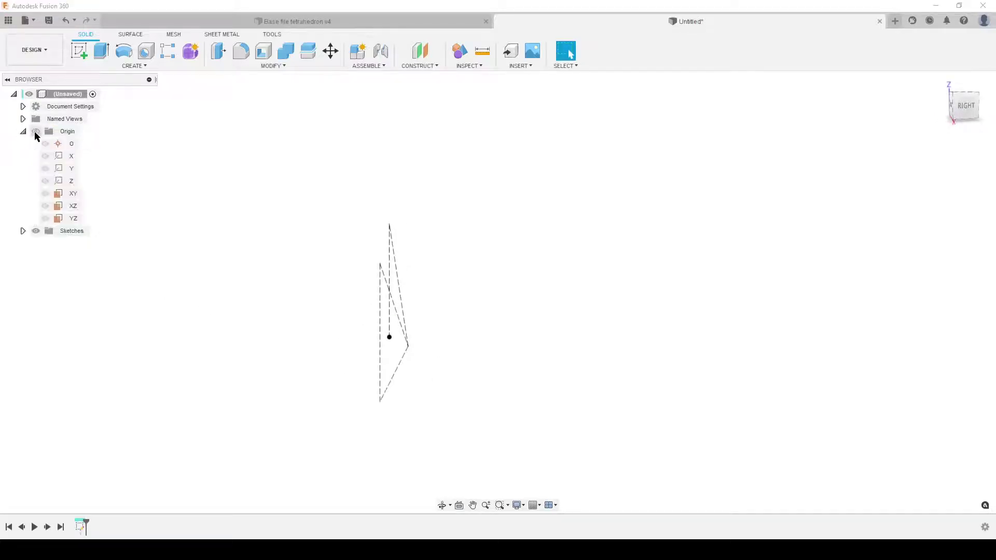
left_click(36, 131)
mouse_move(521, 359)
middle_mouse_down("shift")
mouse_move(544, 409)
mouse_move(622, 383)
mouse_move(467, 391)
mouse_move(562, 398)
middle_mouse_up("shift")
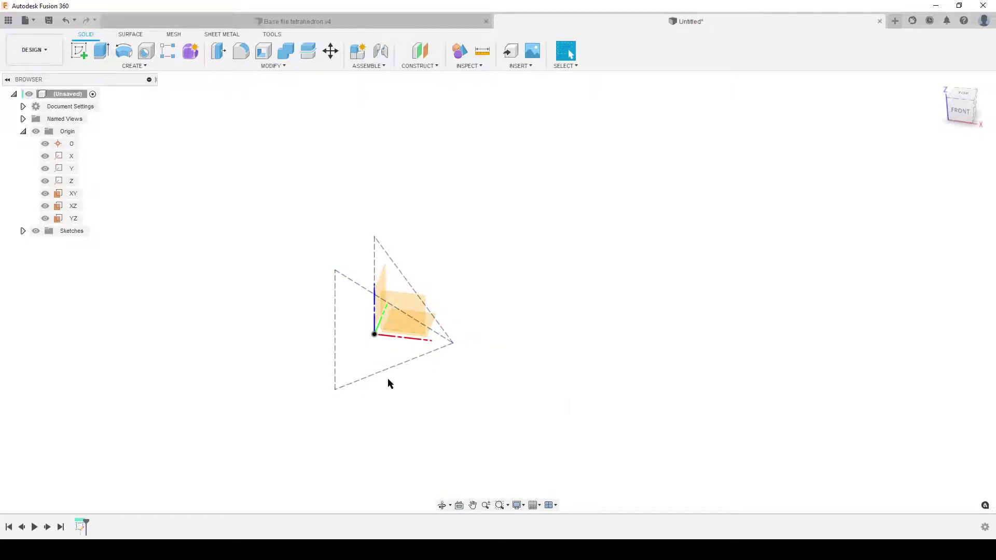
Start a sketch on the XY plane, hide the origin again, and project the triangle's right vertex
left_click(80, 51)
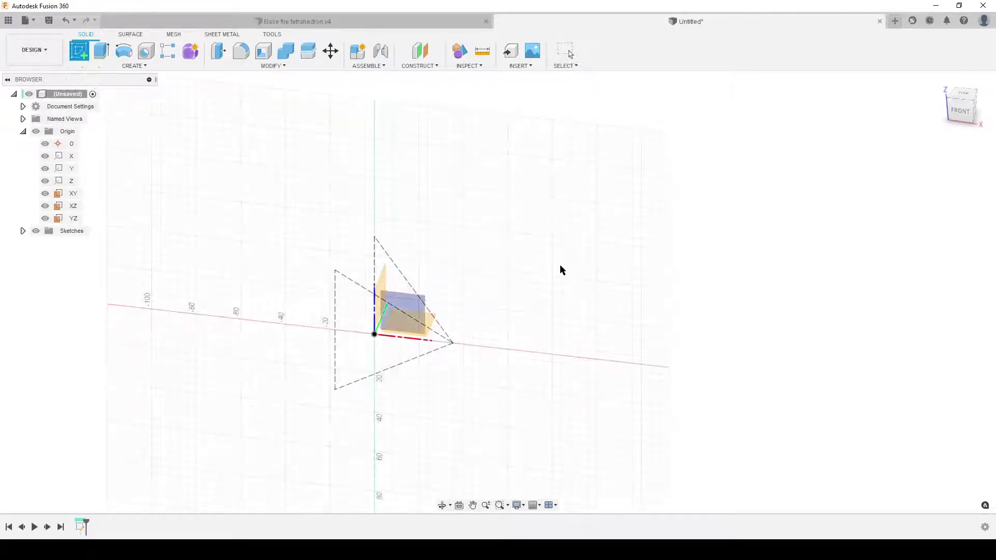
left_click(415, 323)
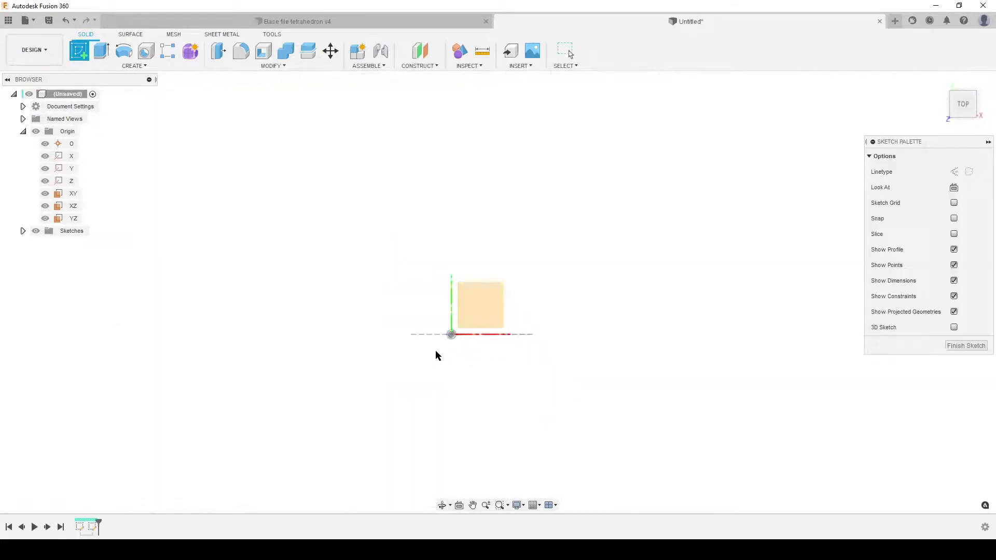
left_click(35, 131)
left_click(23, 132)
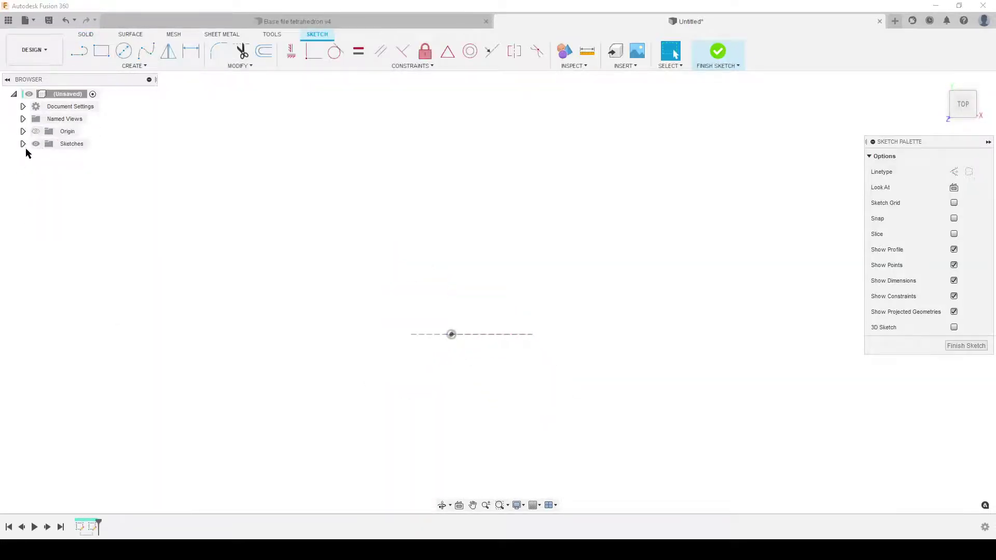
left_click(23, 143)
mouse_move(477, 421)
middle_mouse_down("shift")
mouse_move(462, 363)
mouse_move(474, 380)
middle_mouse_up("shift")
key("p")
scroll(542, 414, "up", 2)
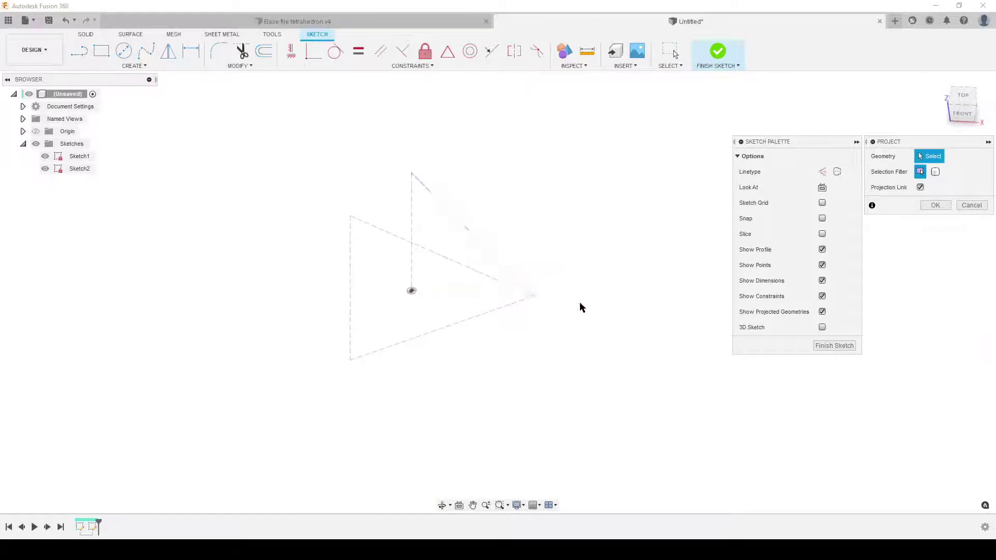
left_click(535, 299)
left_click(942, 205)
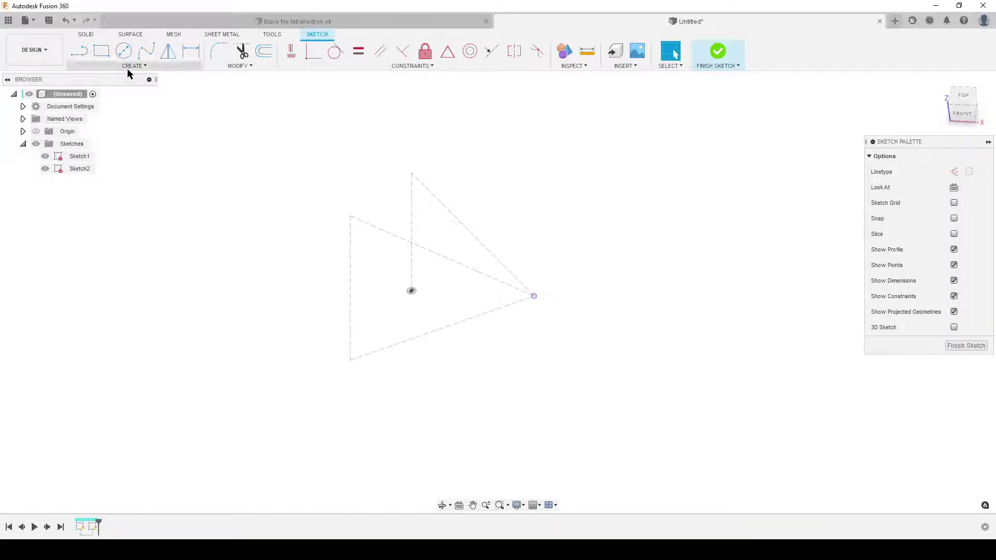
Draw a three-sided circumscribed polygon at the centre with one corner coincident to the projected vertex
left_click(130, 66)
mouse_move(89, 123)
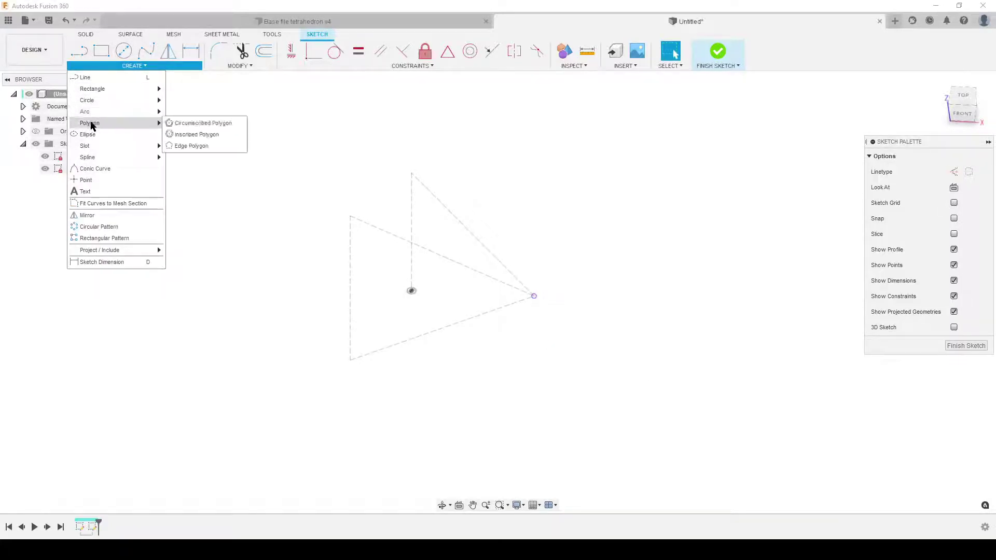
left_click(180, 125)
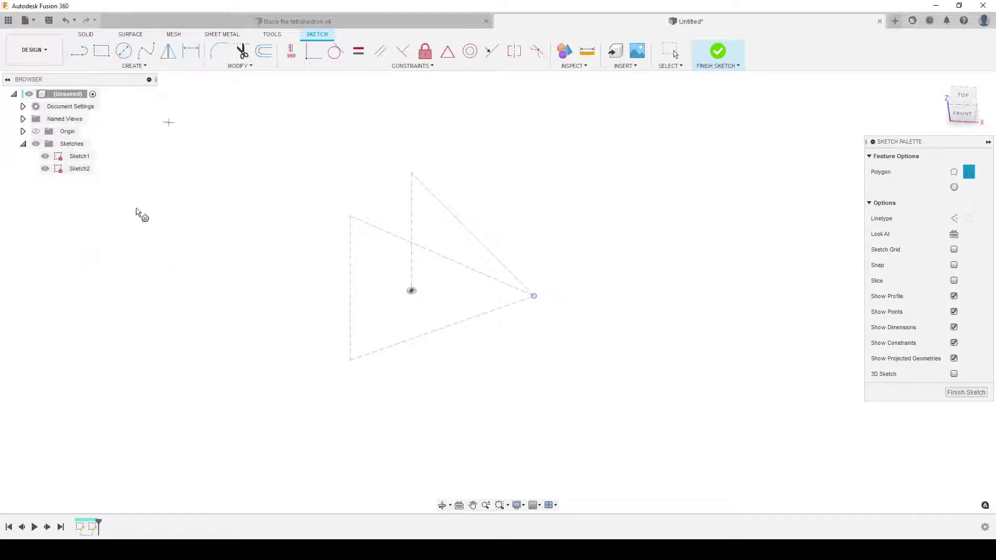
left_click(411, 291)
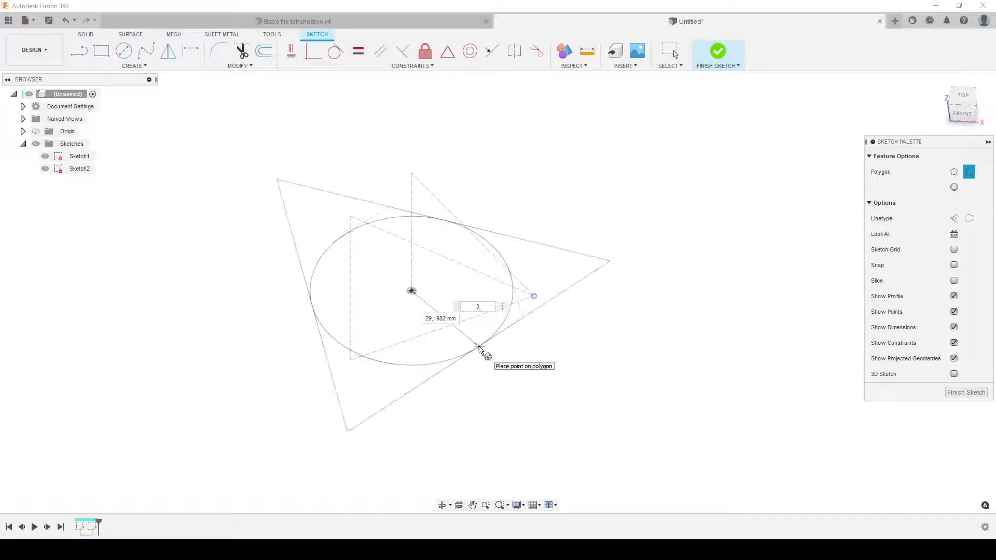
left_click(467, 347)
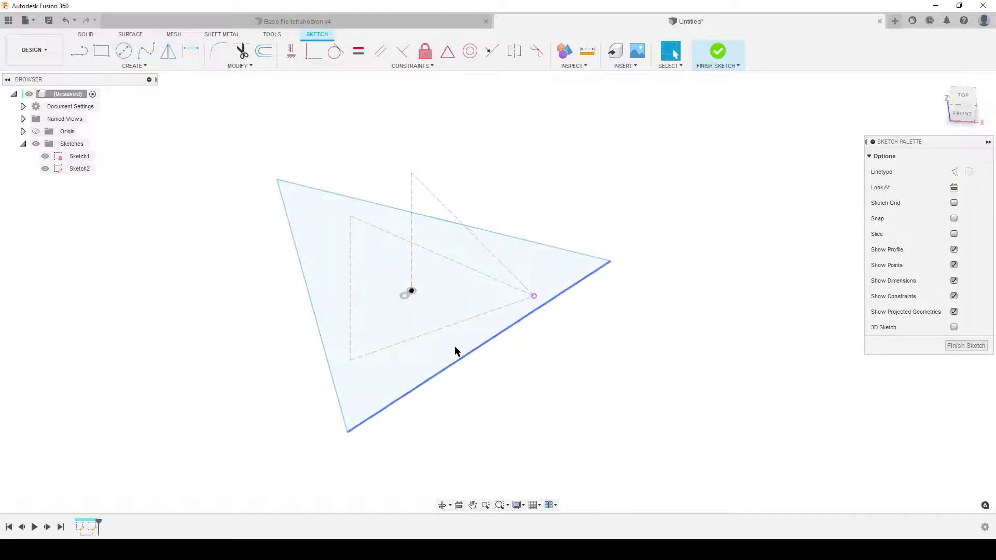
left_click(311, 52)
left_click(611, 261)
left_click(535, 296)
Finish Sketch2 and loft its triangle profile to the apex point as a solid tetrahedron
left_click(958, 345)
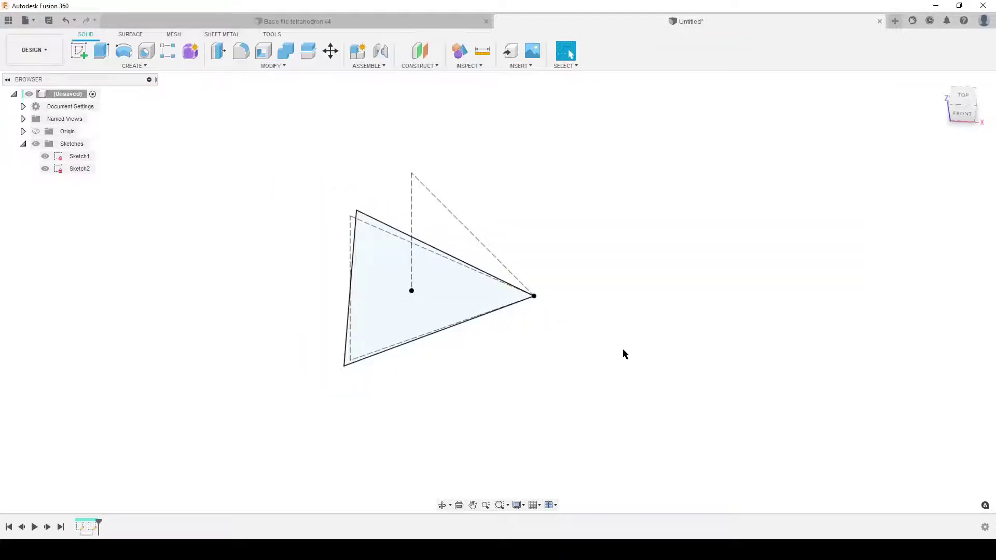
key("s")
type("sloft")
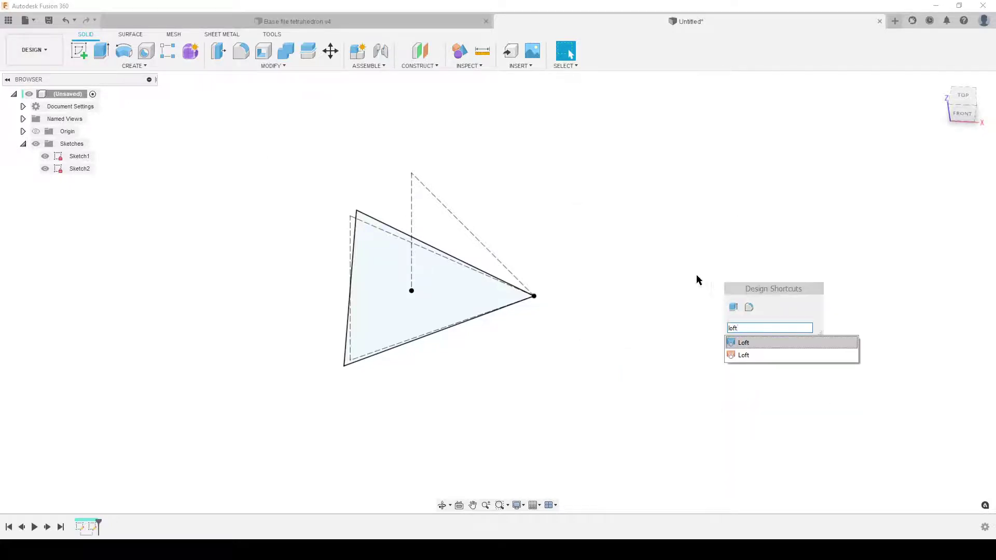
left_click(734, 346)
left_click(409, 321)
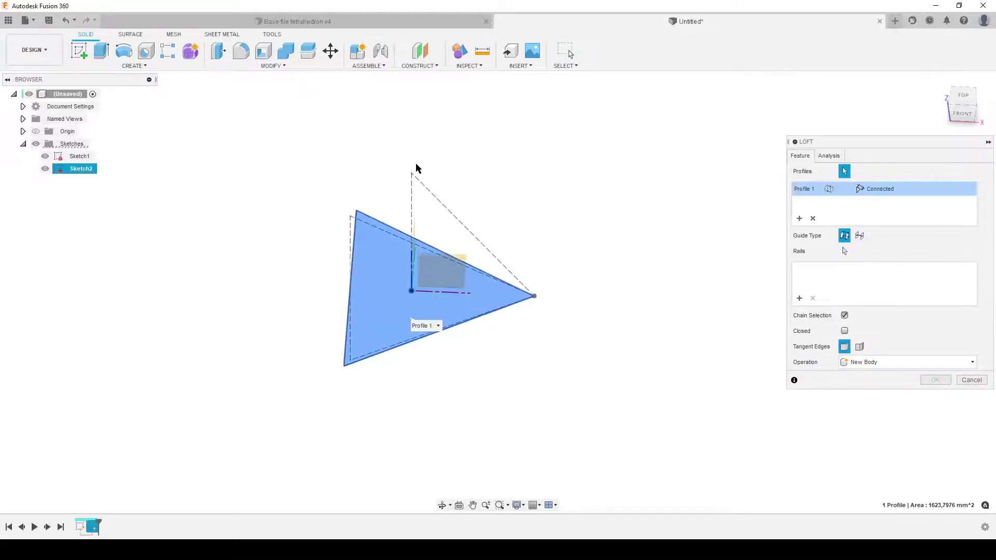
left_click(411, 173)
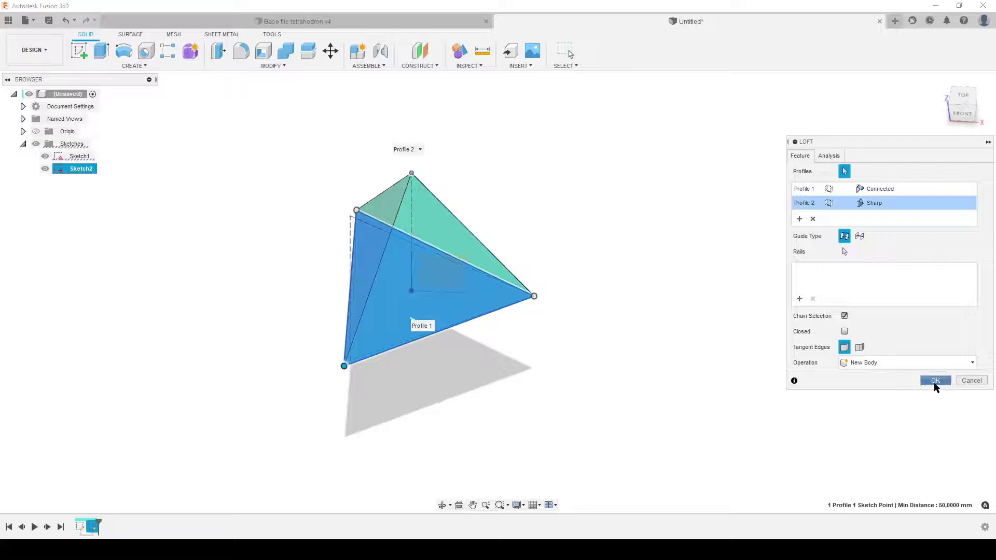
left_click(935, 381)
middle_click_drag(553, 438, 531, 385, "shift")
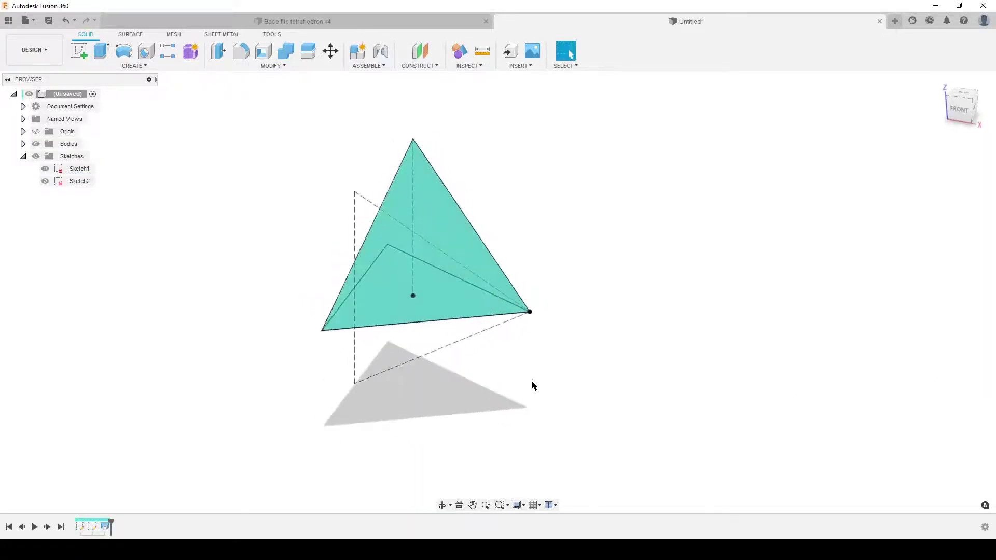
left_click(482, 52)
left_click(445, 216)
middle_click_drag(665, 431, 645, 327, "shift")
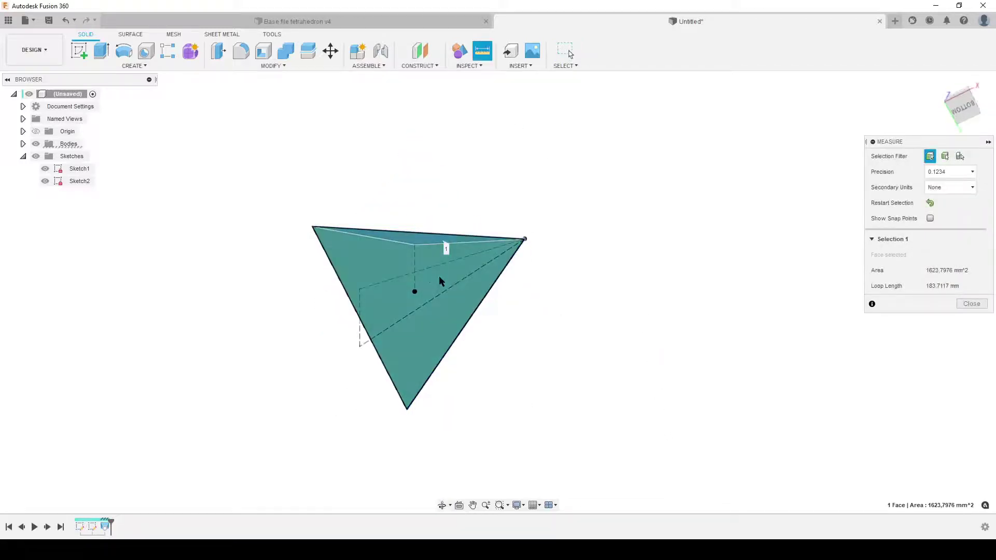
left_click(430, 278)
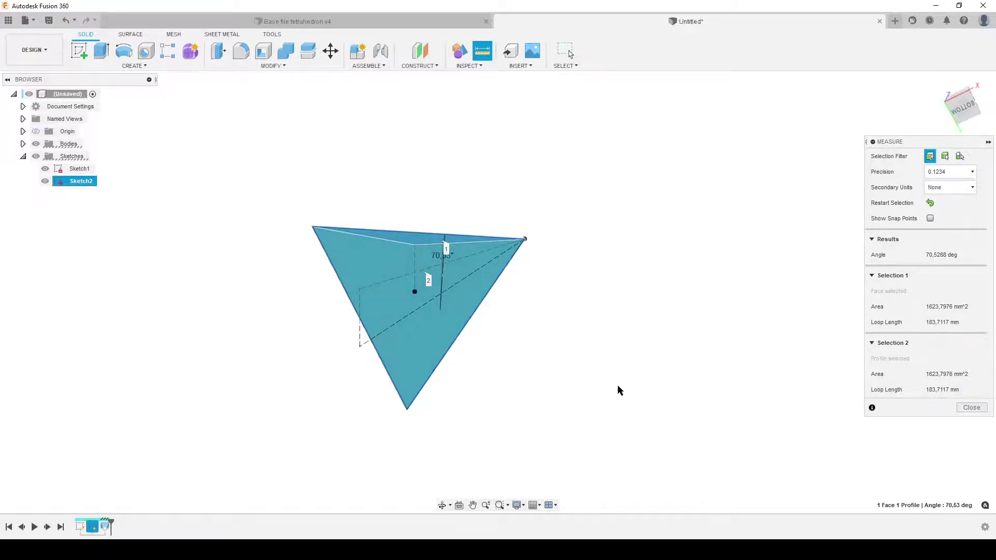
middle_click_drag(551, 374, 566, 410, "shift")
left_click(971, 408)
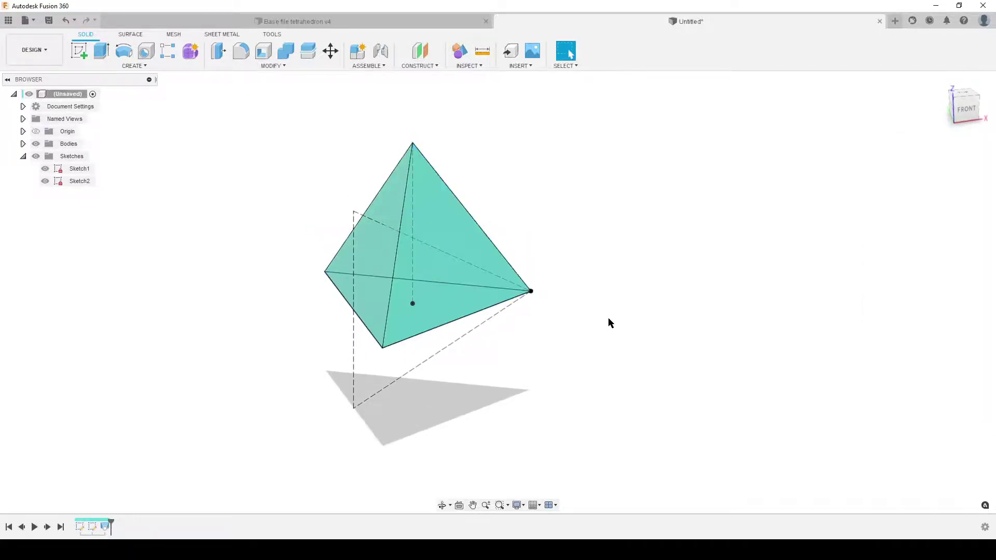
mouse_move(635, 335)
middle_mouse_down("shift")
mouse_move(580, 327)
mouse_move(689, 329)
mouse_move(604, 332)
mouse_move(623, 336)
middle_mouse_up("shift")
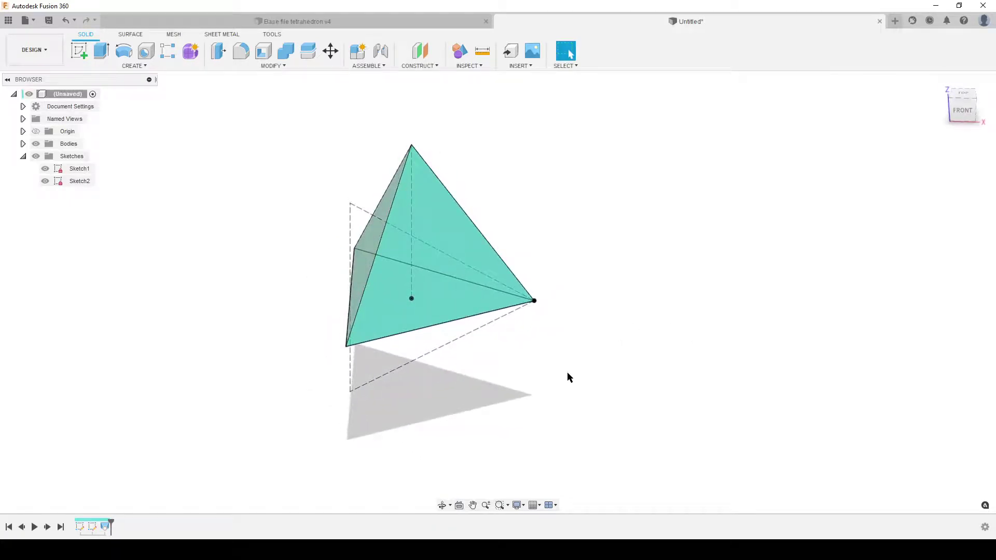
Fillet all six tetrahedron edges with the radius defined as fillet_r = 3 (3 mm)
key("f")
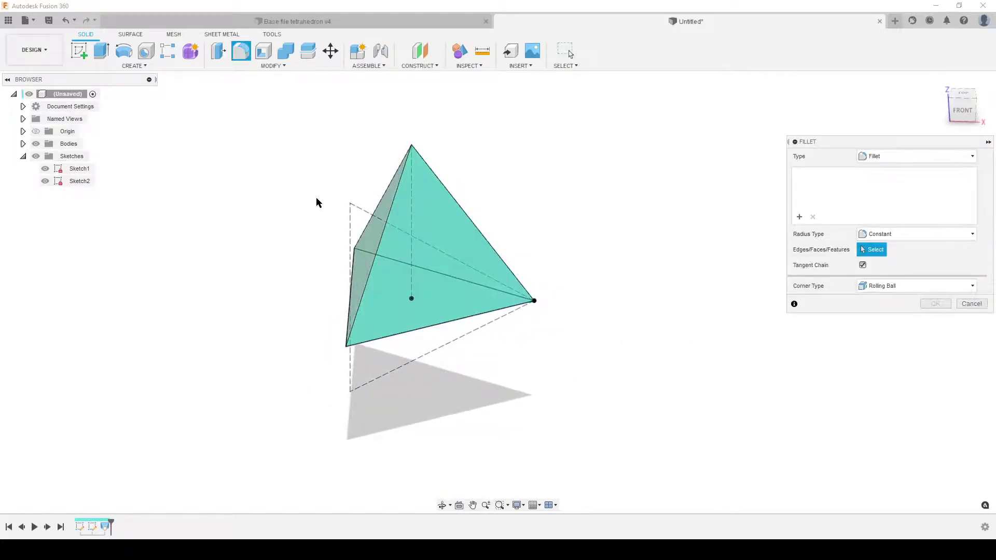
left_click_drag(258, 91, 631, 432)
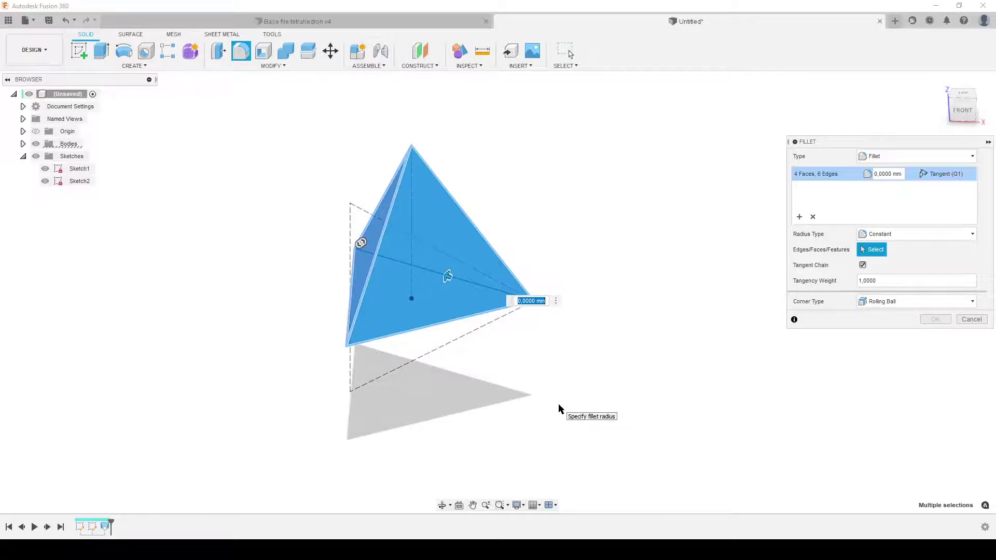
type("fillet_r = 3")
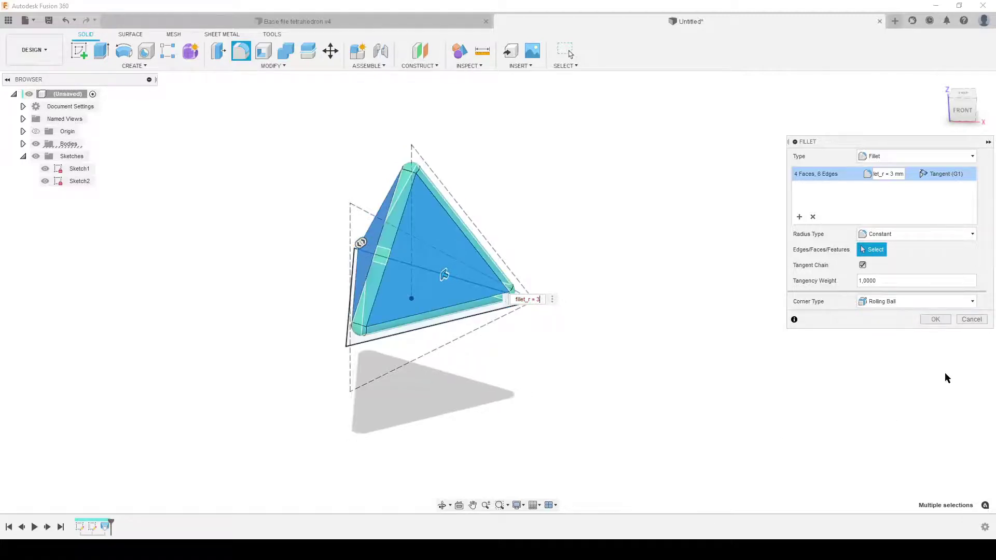
left_click(931, 319)
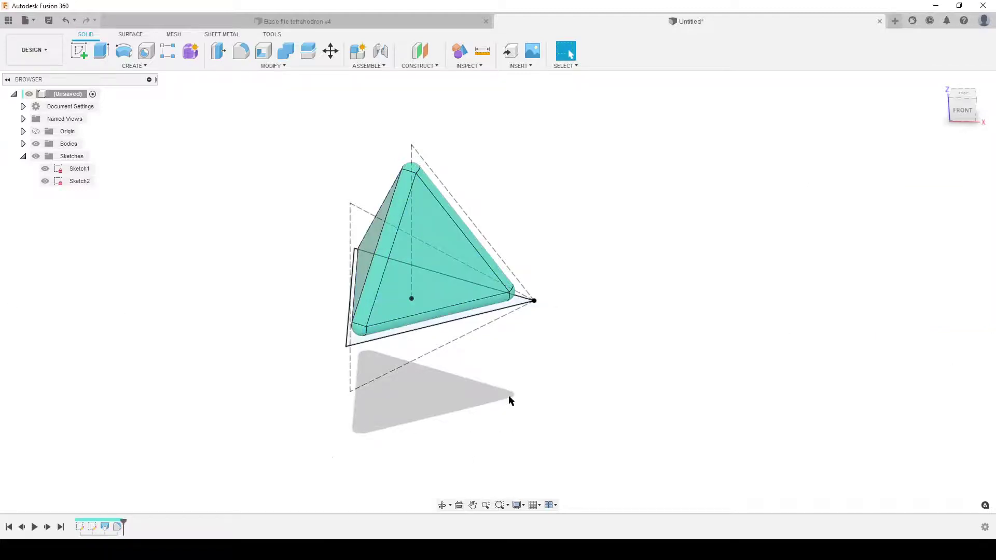
Show Sketch1 in a front view and move its 50.00 height dimension closer to the triangle
mouse_move(507, 397)
middle_mouse_down("shift")
mouse_move(466, 360)
mouse_move(524, 389)
mouse_move(506, 383)
middle_mouse_up("shift")
scroll(539, 394, "up", 3)
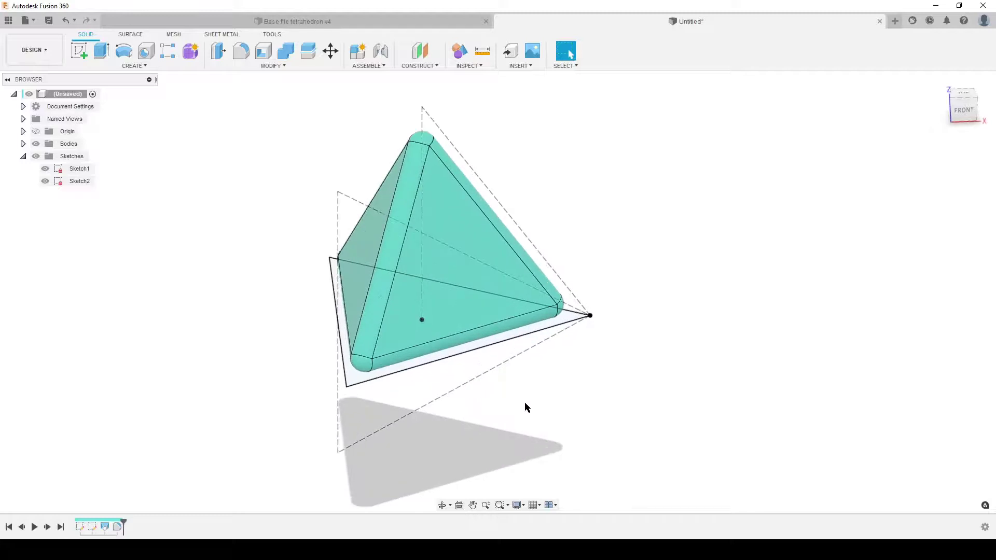
right_click(81, 172)
left_click(112, 293)
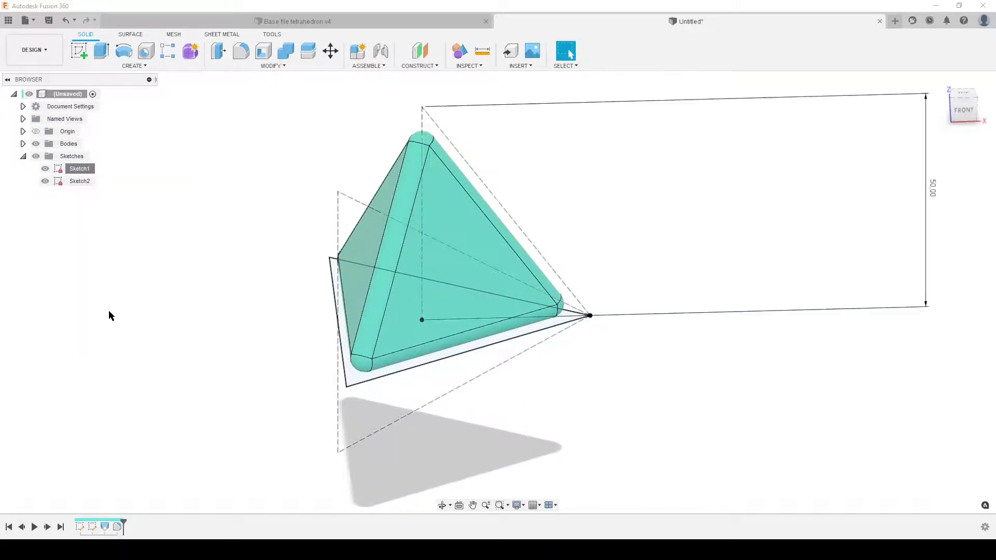
middle_click_drag(818, 194, 821, 246, "shift")
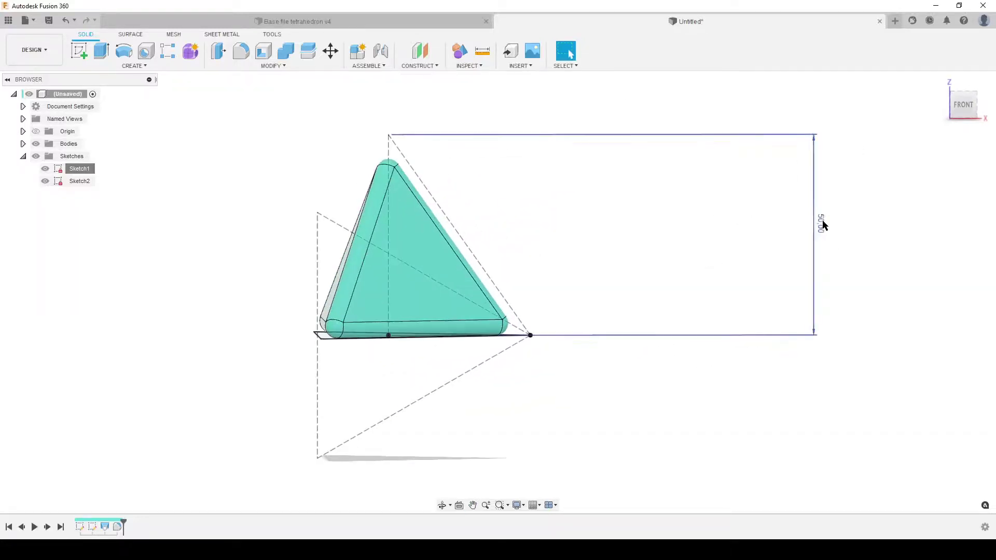
left_click_drag(822, 247, 626, 225)
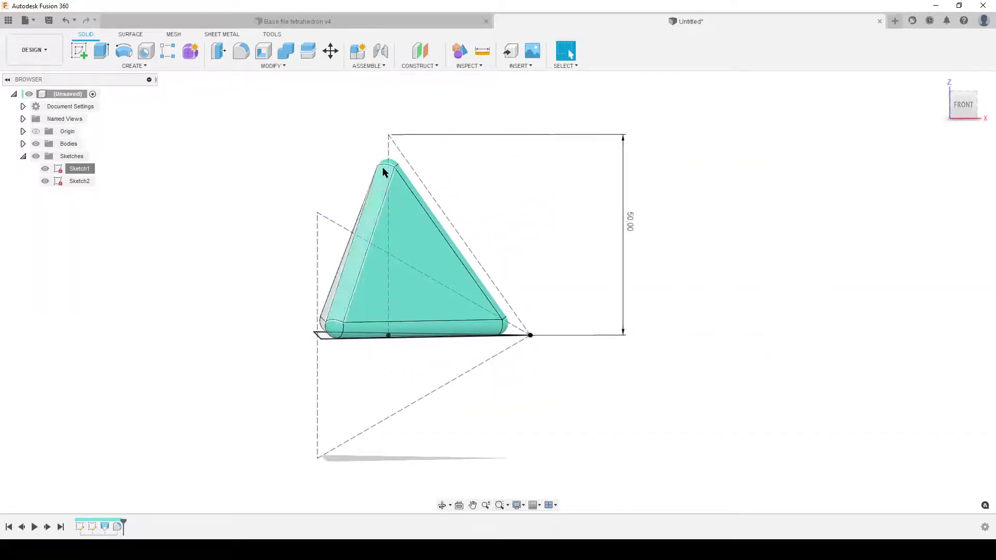
scroll(556, 250, "down", 3)
middle_click_drag(581, 293, 840, 187, "shift")
middle_click_drag(716, 215, 358, 464, "shift")
scroll(523, 316, "up", 2)
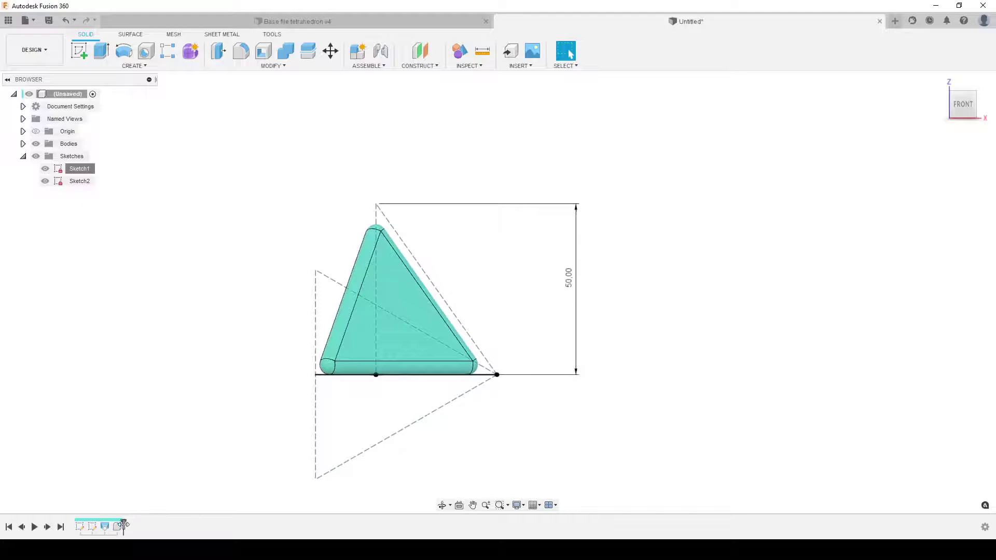
Roll the timeline back before Fillet1 so the tetrahedron shows sharp edges in 3D
mouse_move(124, 523)
left_mouse_down()
mouse_move(111, 524)
mouse_move(124, 523)
left_mouse_up()
mouse_move(125, 521)
left_mouse_down()
mouse_move(110, 524)
mouse_move(124, 523)
left_mouse_up()
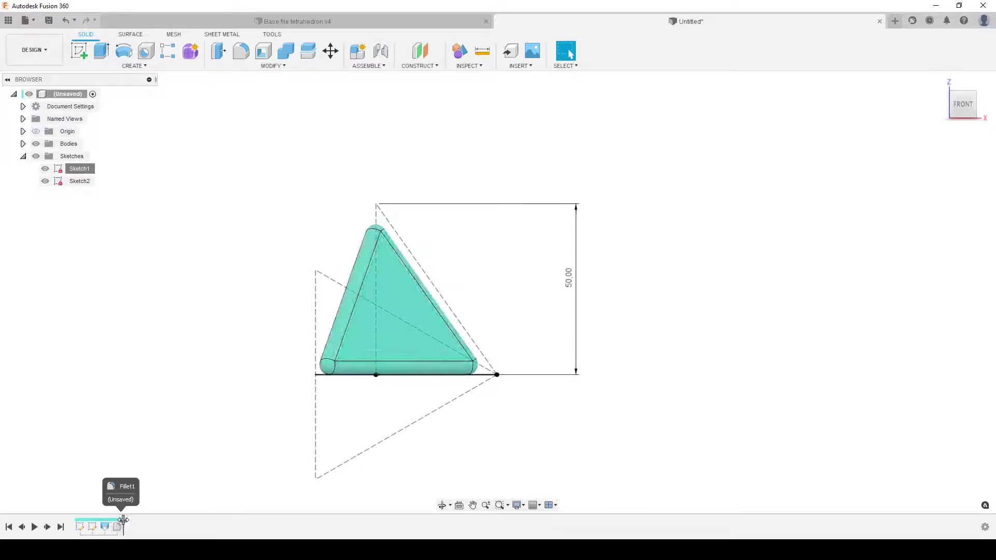
left_click_drag(123, 523, 107, 529)
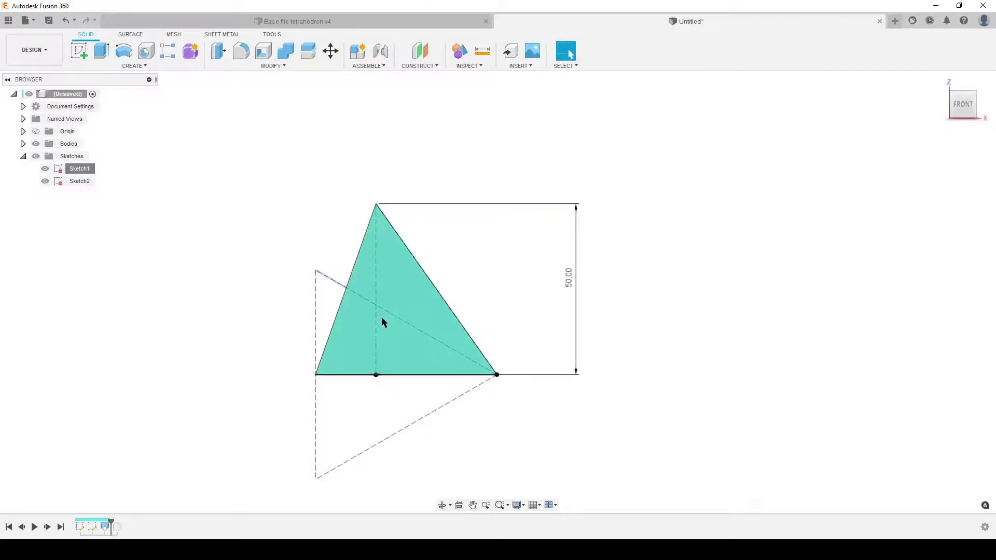
mouse_move(403, 376)
middle_mouse_down("shift")
mouse_move(446, 406)
mouse_move(407, 382)
middle_mouse_up("shift")
middle_click_drag(530, 394, 569, 412, "shift")
middle_click_drag(564, 376, 550, 346)
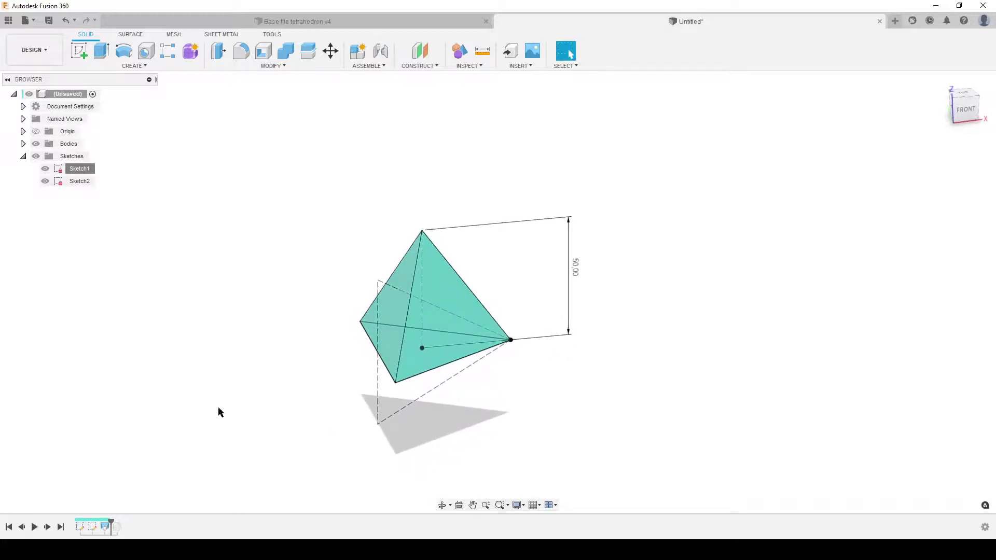
In Sketch1, draw a line from the left base point up to the apex and finish the sketch
double_click(79, 527)
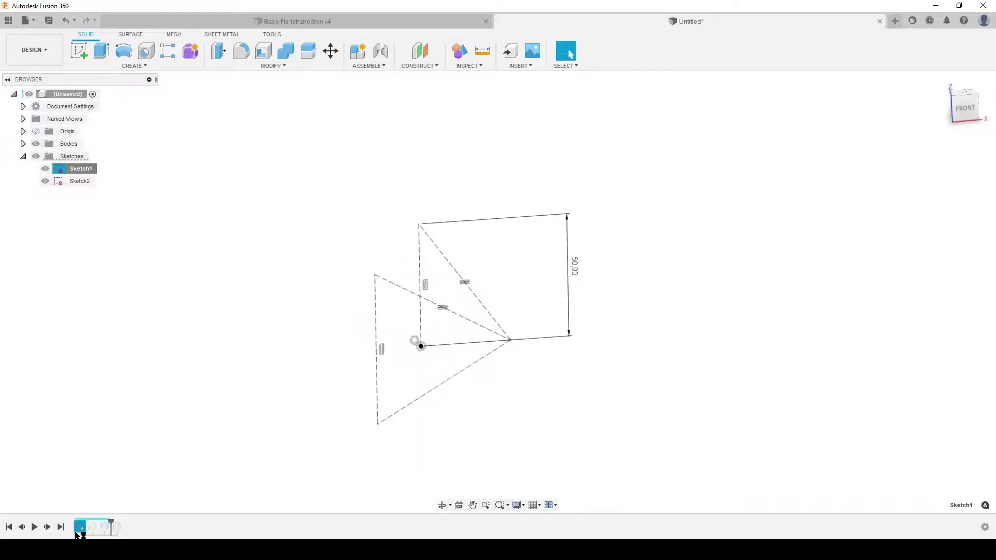
key("l")
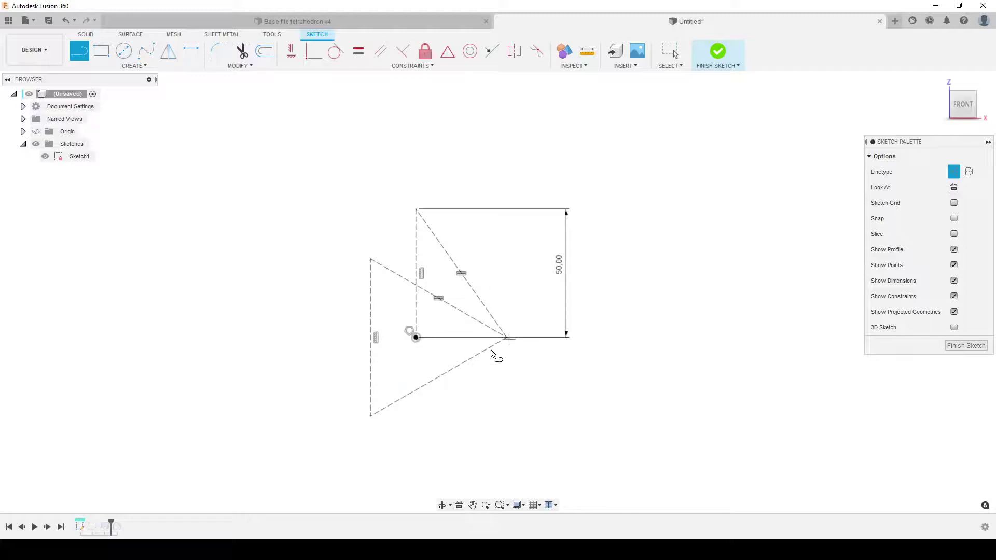
left_click(371, 337)
left_click(416, 210)
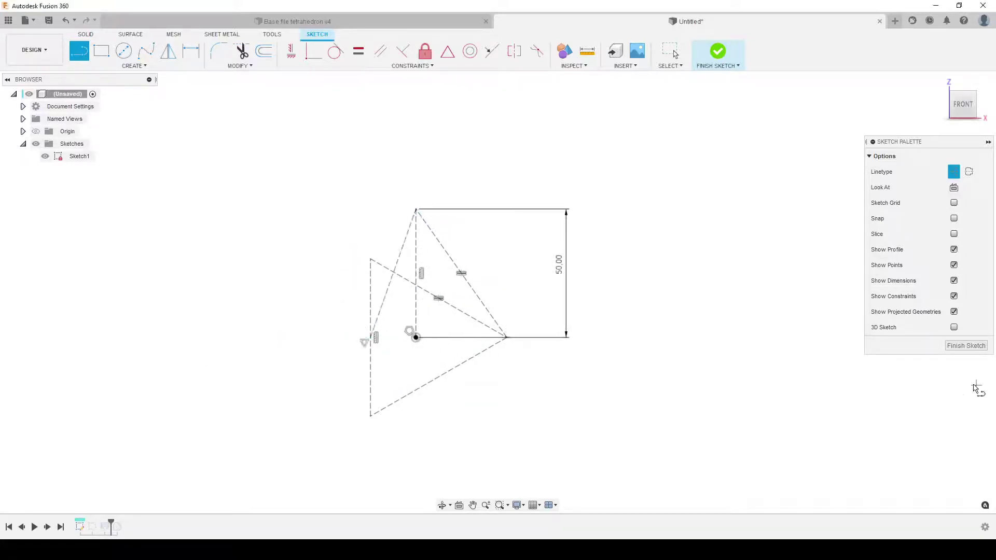
left_click(966, 346)
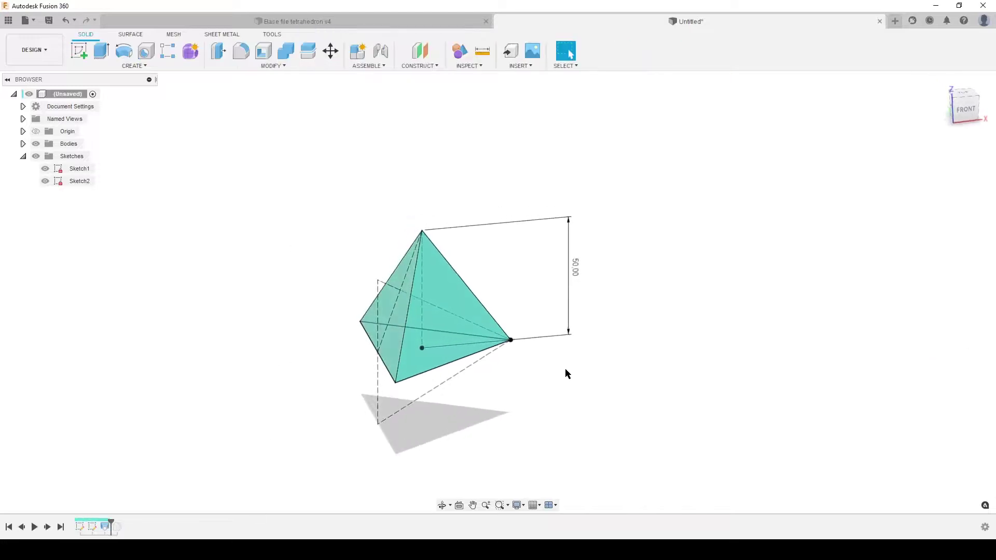
Roll the timeline forward past Fillet1 to restore the rounded edges
left_click(965, 109)
middle_click_drag(358, 351, 444, 242, "shift")
scroll(445, 242, "up", 2)
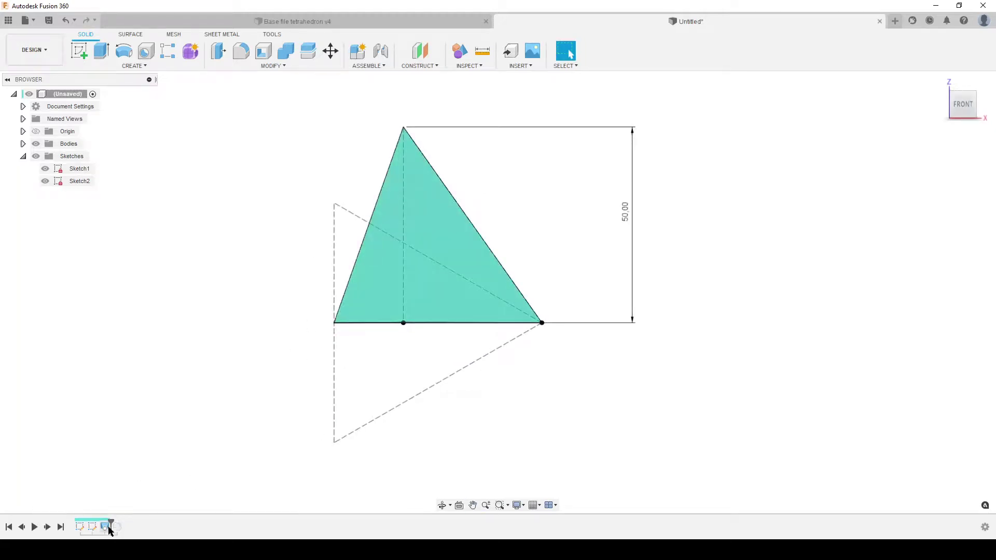
left_click_drag(111, 527, 123, 527)
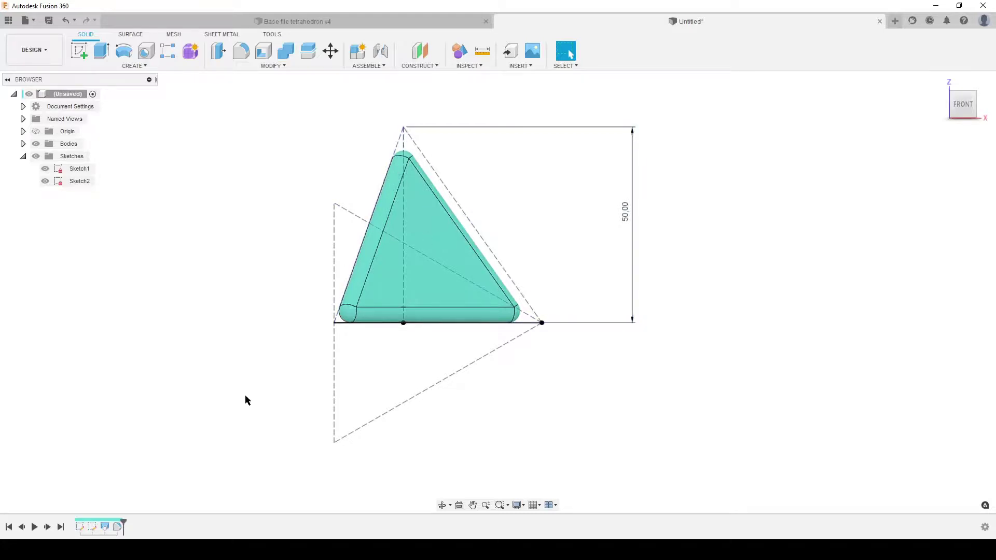
Edit Sketch1 and draw a small circle just below the triangle's apex
double_click(79, 526)
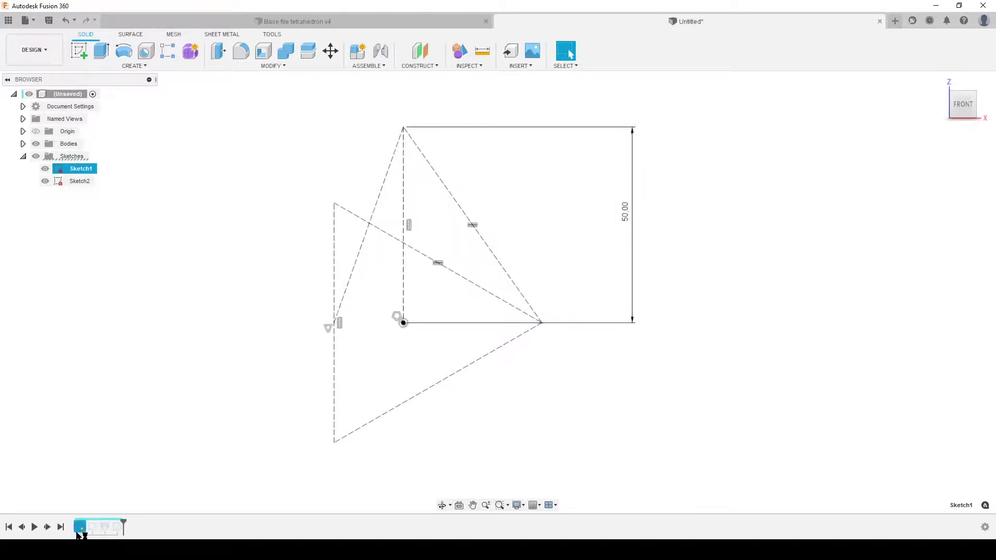
left_click(393, 158)
left_click(441, 201)
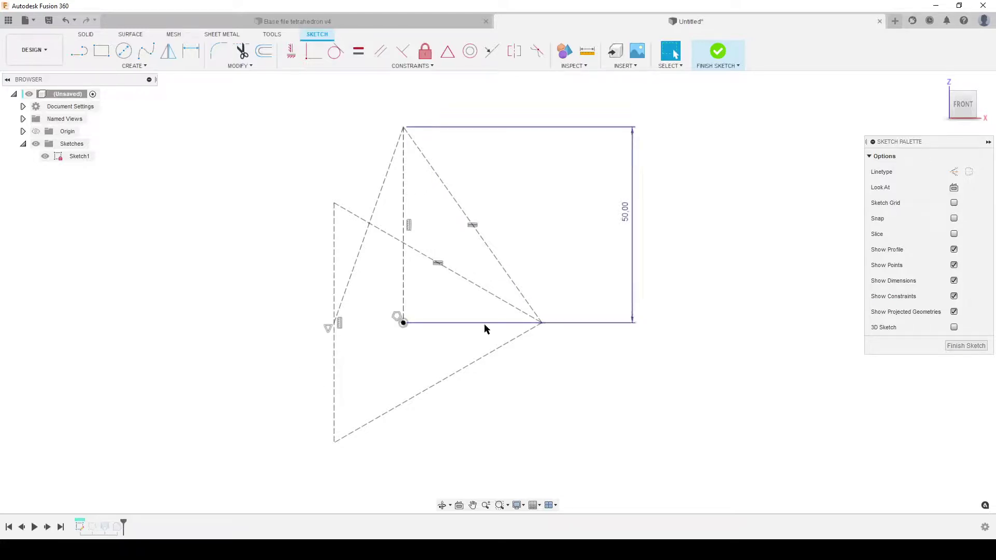
key("c")
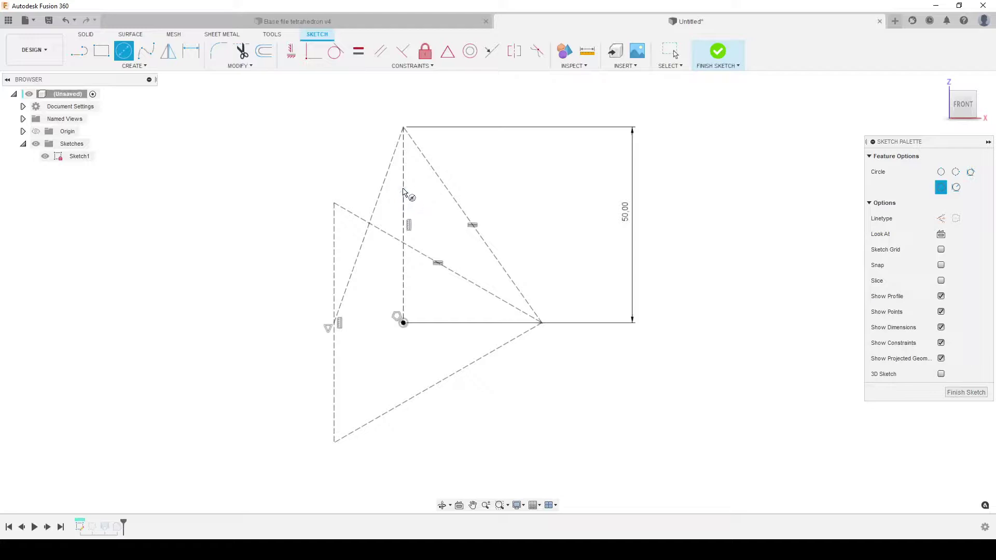
left_click(403, 188)
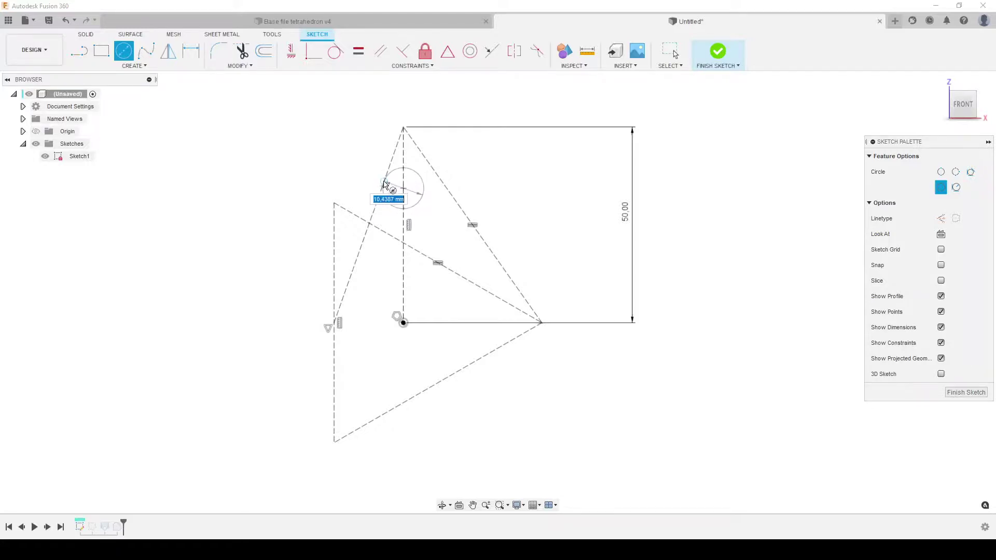
left_click(383, 183)
key("Escape")
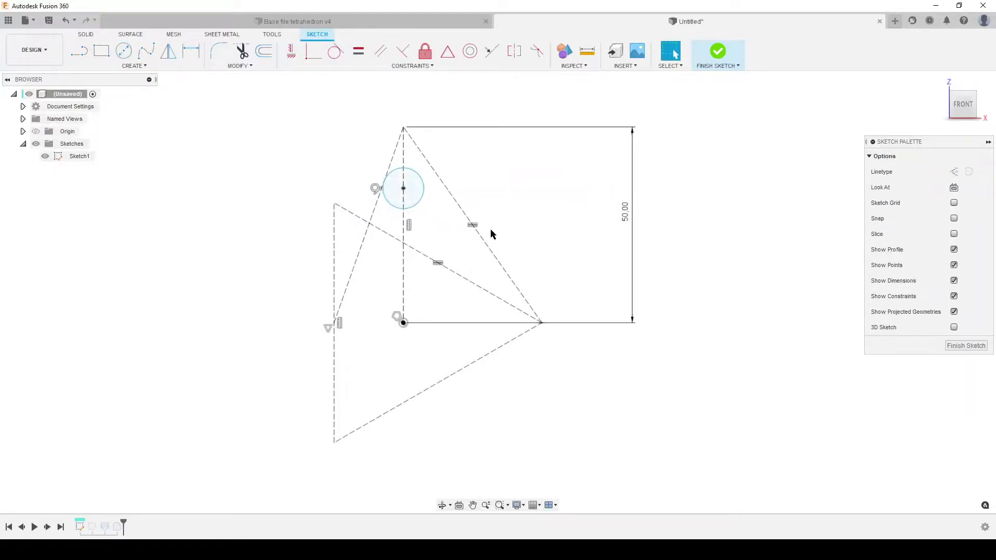
Give the circle a radius dimension driven by fillet_r, showing R3.00
key("d")
left_click(420, 180)
right_click(332, 154)
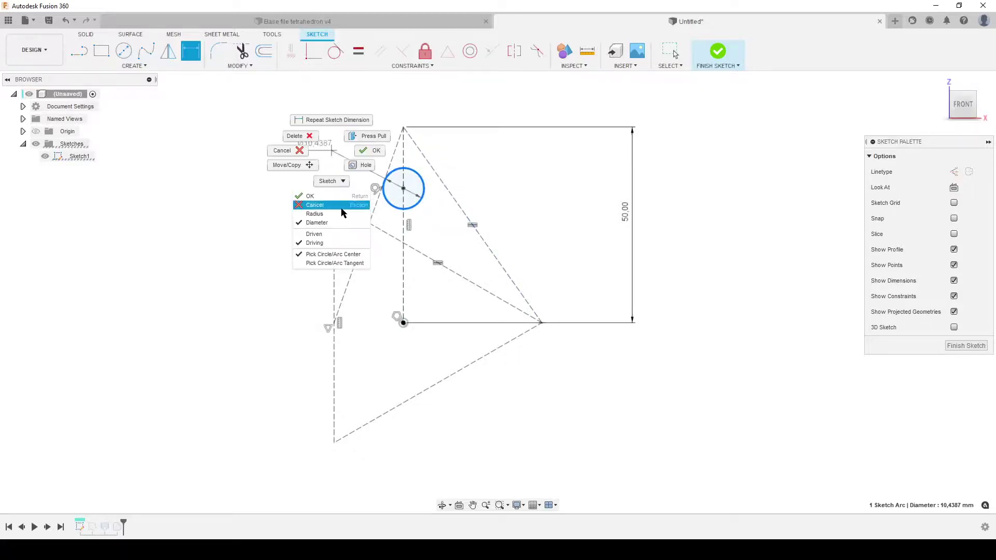
left_click(315, 214)
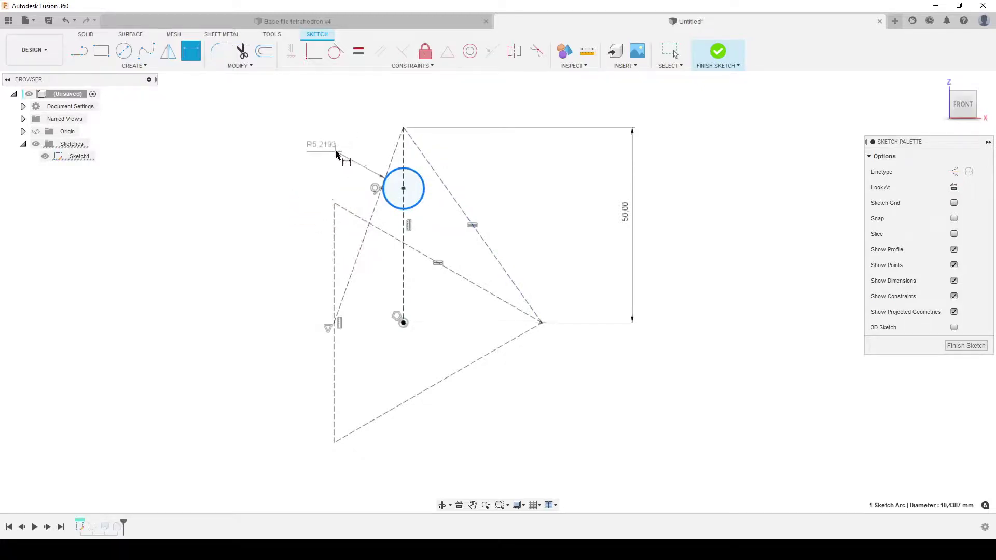
left_click(349, 159)
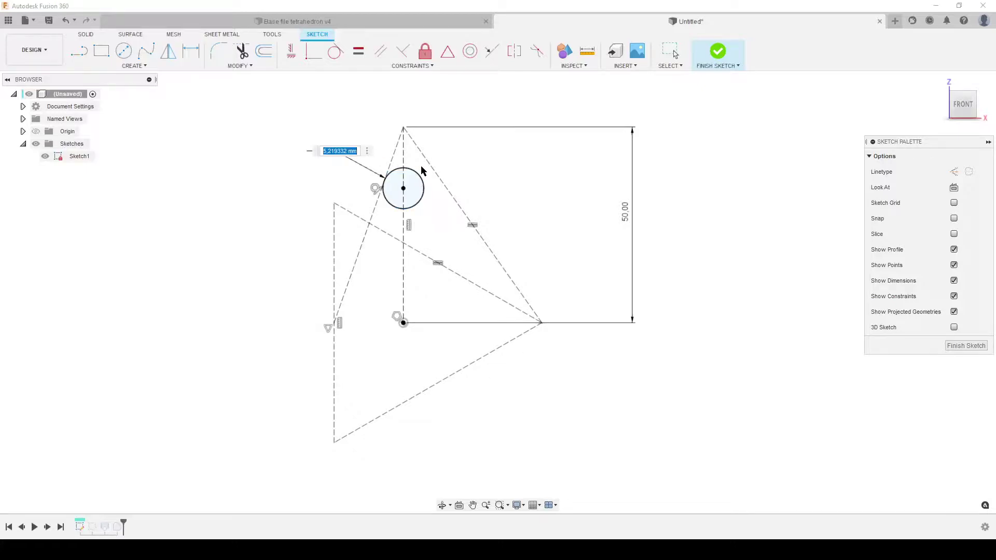
type("f")
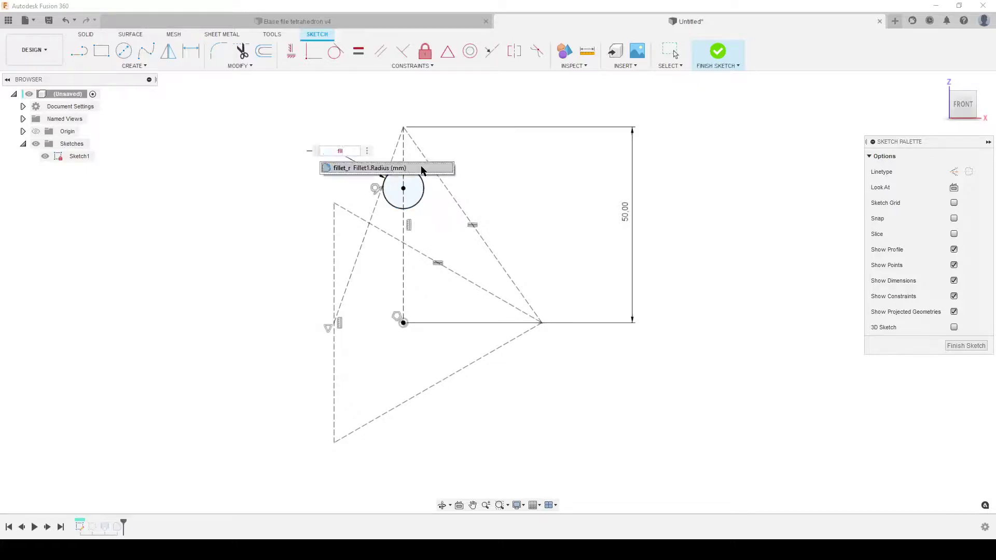
type("il")
left_click(422, 168)
key("Return")
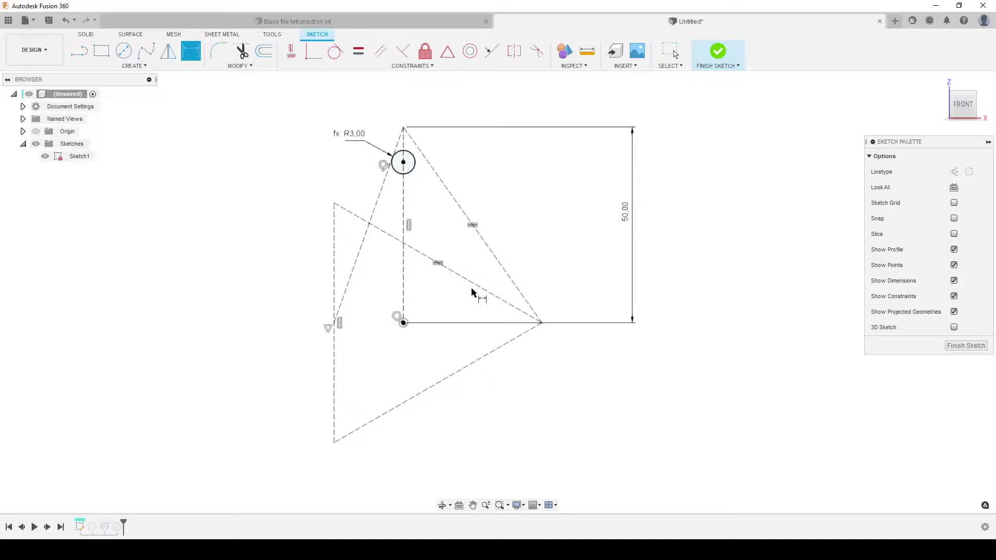
left_click(972, 346)
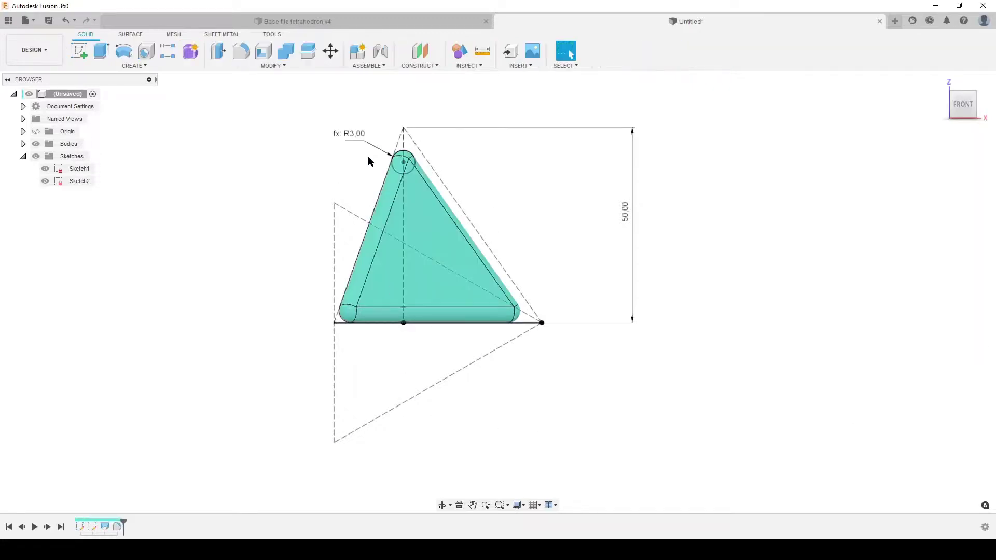
scroll(394, 171, "up", 3)
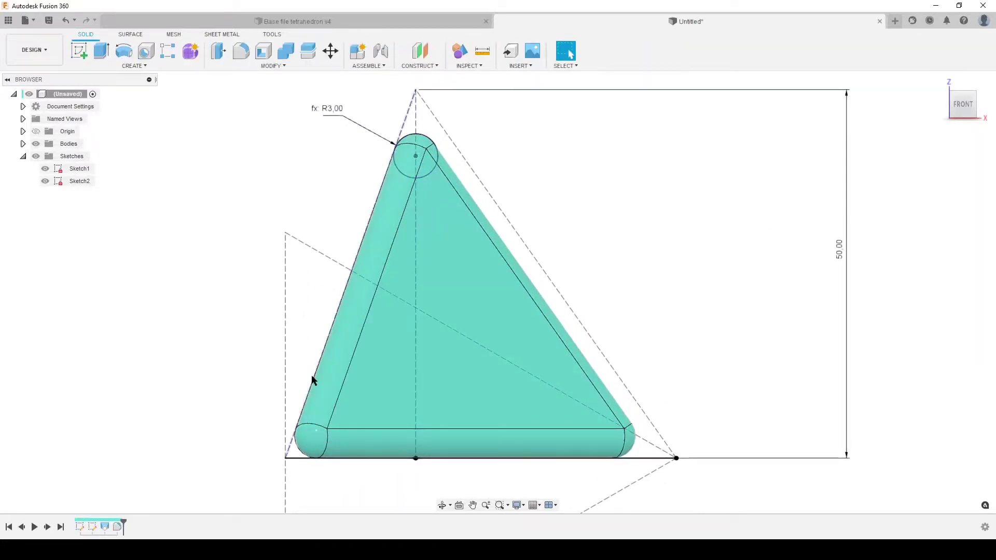
mouse_move(123, 523)
left_mouse_down()
mouse_move(111, 523)
mouse_move(123, 522)
left_mouse_up()
scroll(249, 411, "down", 2)
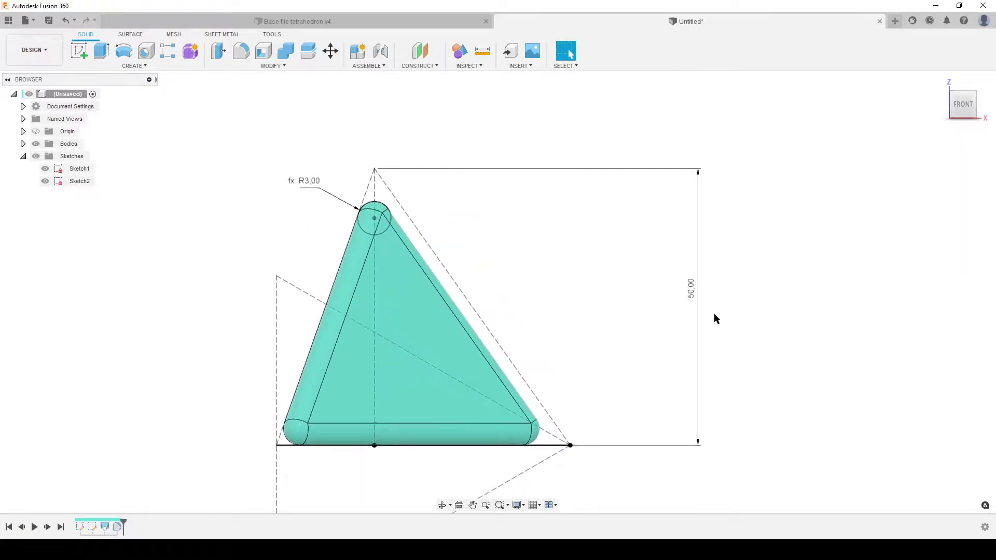
Edit Sketch1 and delete the rectangle lines along with their 50 dimension
double_click(80, 527)
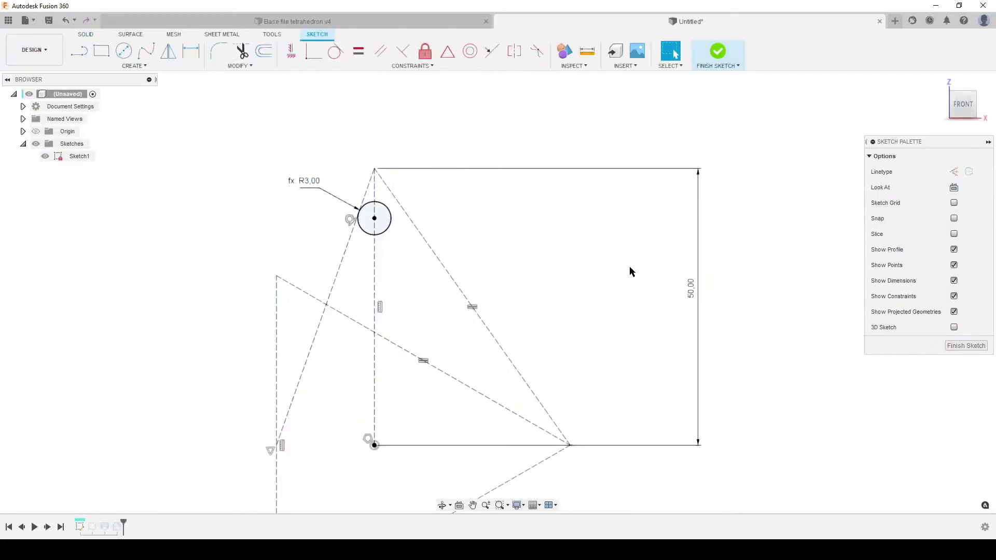
double_click(698, 291)
key("Delete")
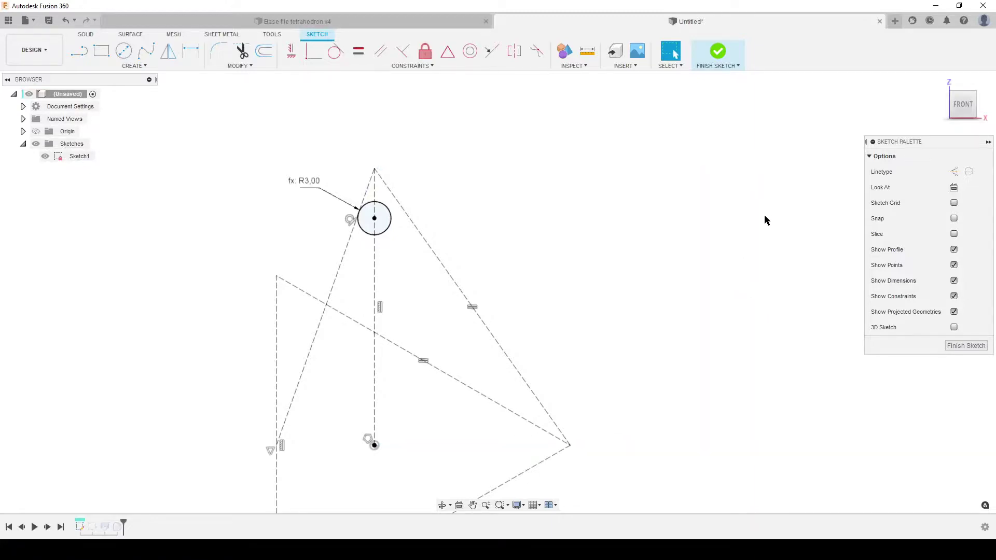
Dimension the circle's tangent to the base point using the height parameter, then finish the sketch
key("d")
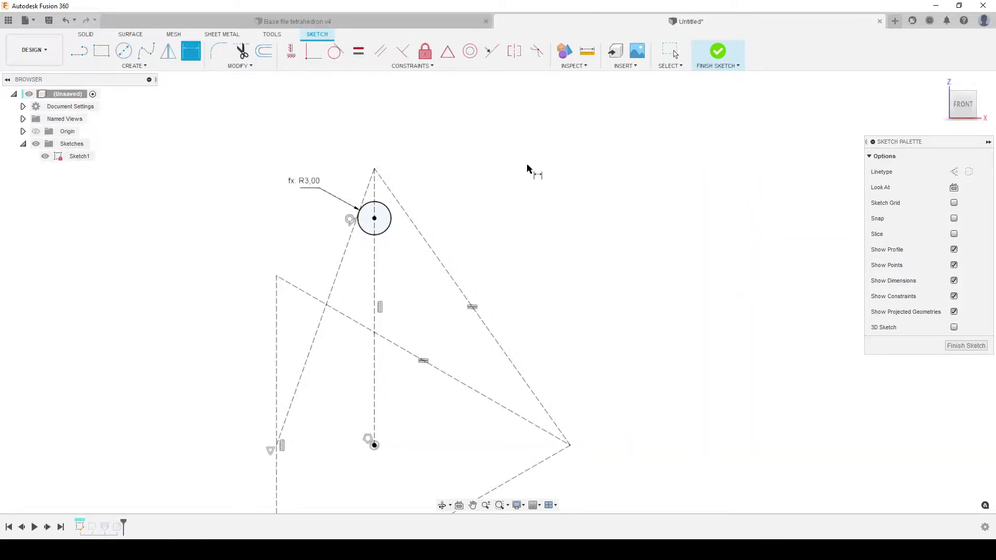
right_click(527, 167)
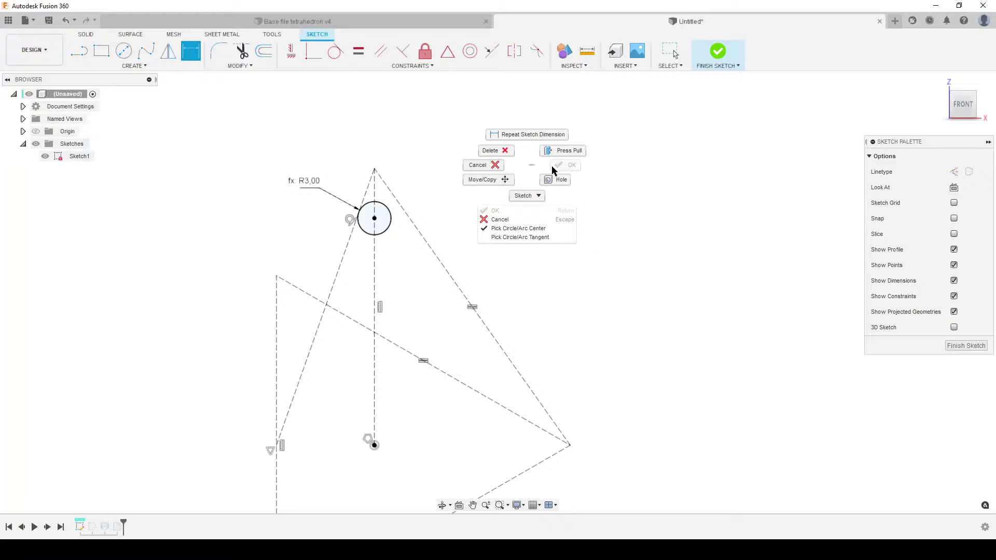
left_click(520, 237)
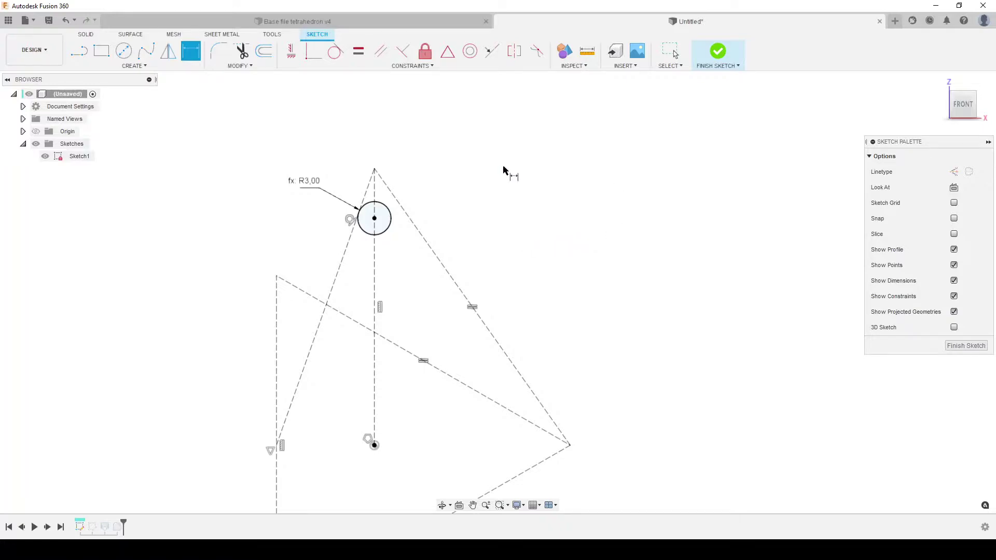
left_click(379, 207)
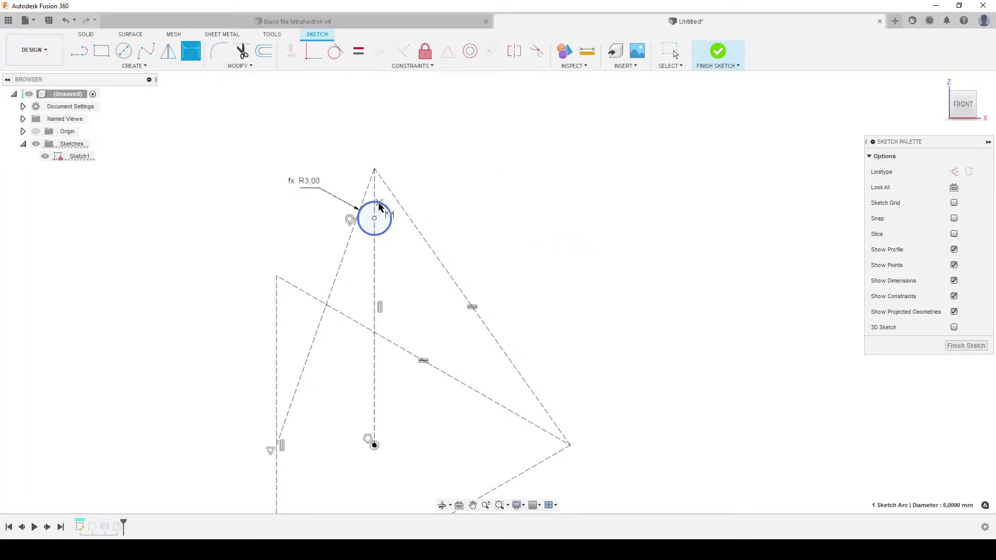
left_click(374, 444)
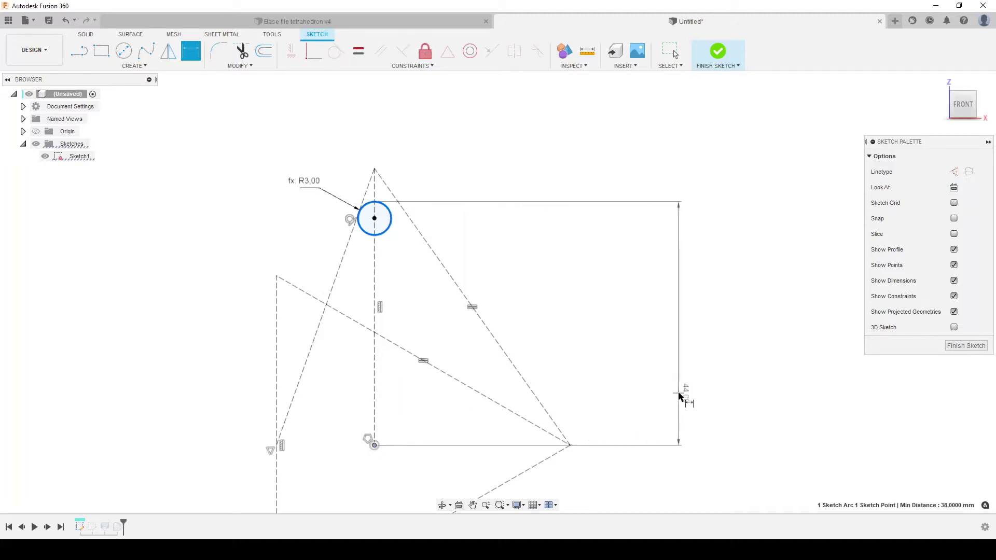
left_click(680, 394)
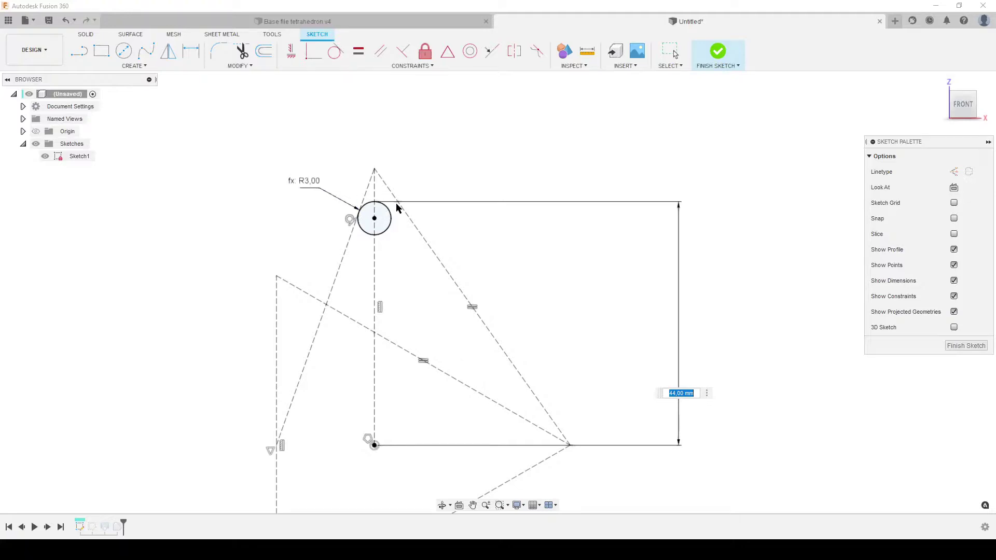
type("he")
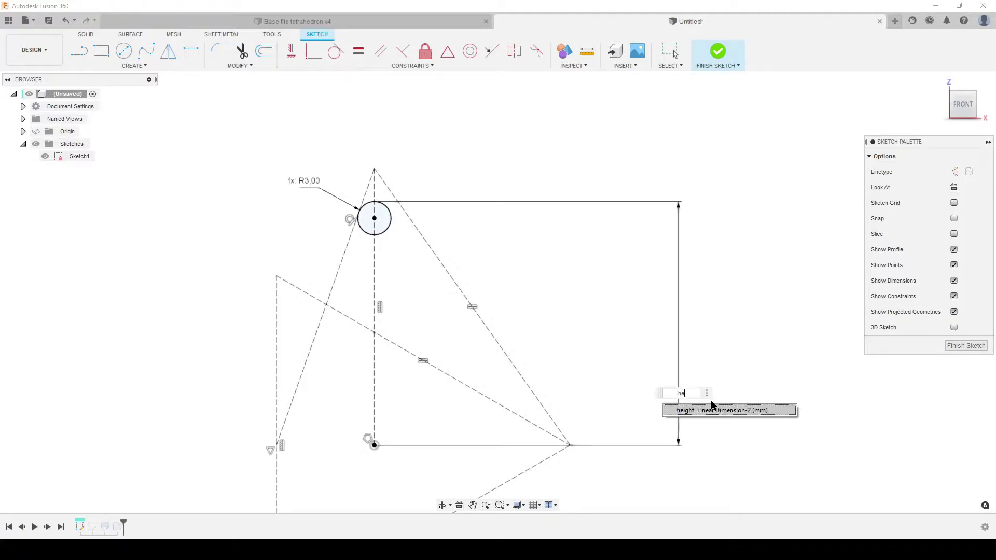
left_click(712, 405)
key("Return")
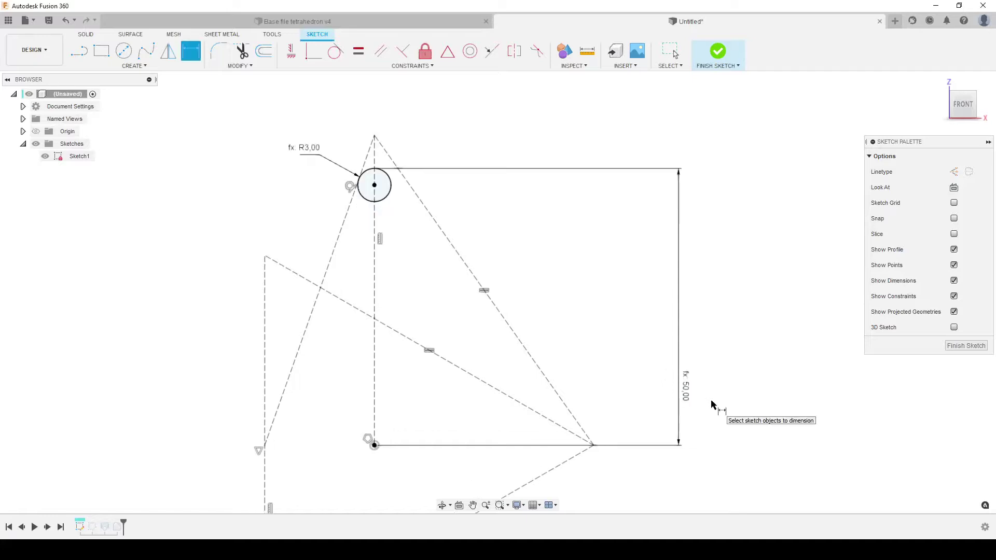
left_click(979, 344)
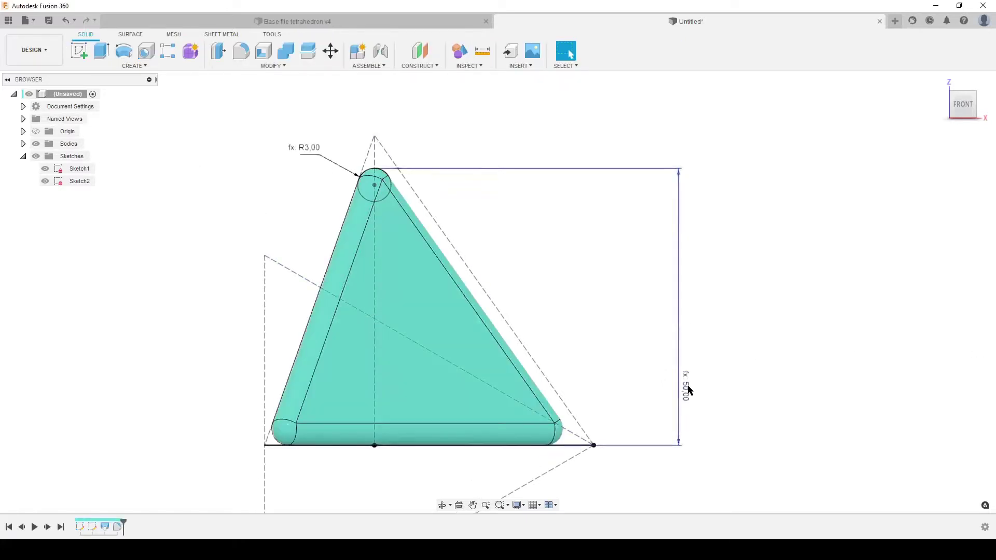
Move the height dimension nearer the body and open Body1's Properties to check its volume and mass
left_click_drag(687, 389, 638, 283)
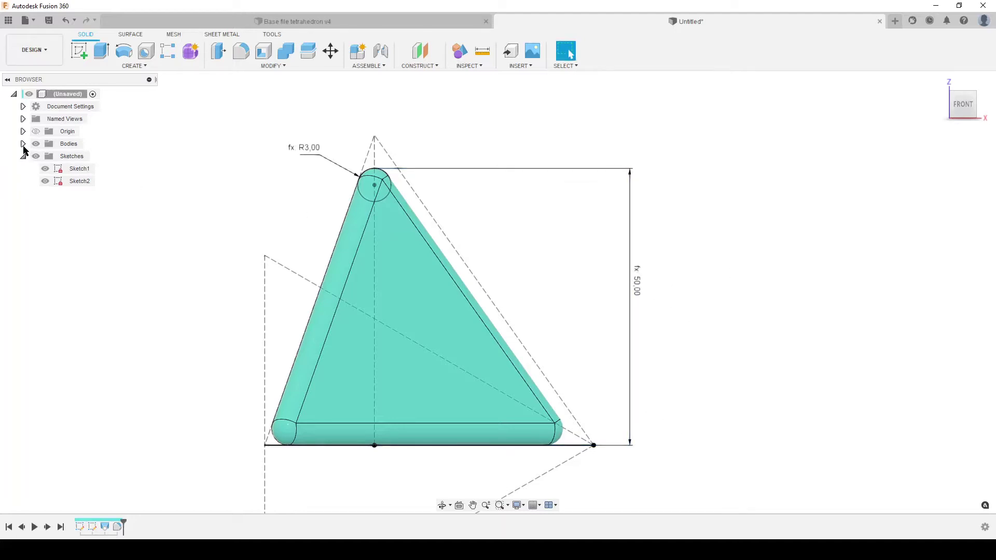
left_click(23, 144)
right_click(66, 162)
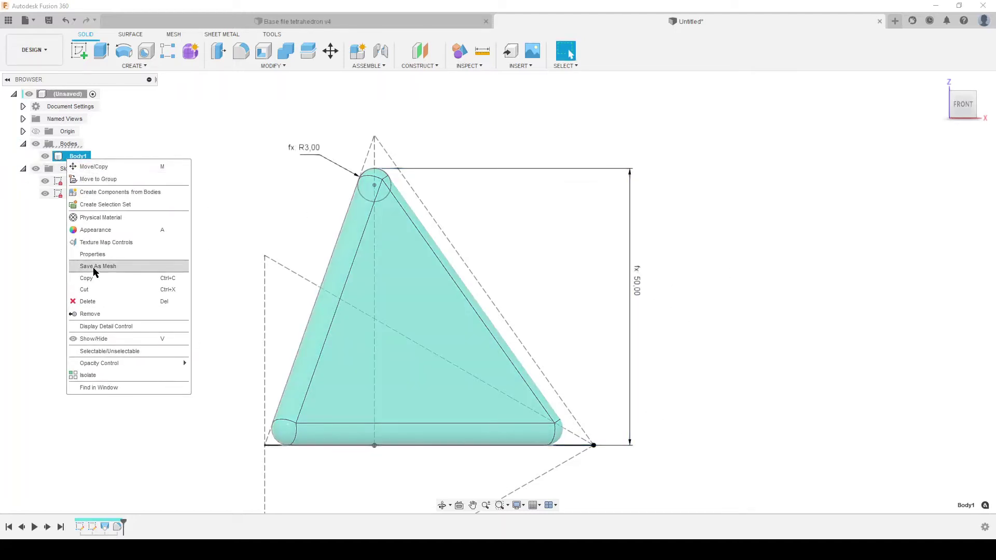
left_click(65, 267)
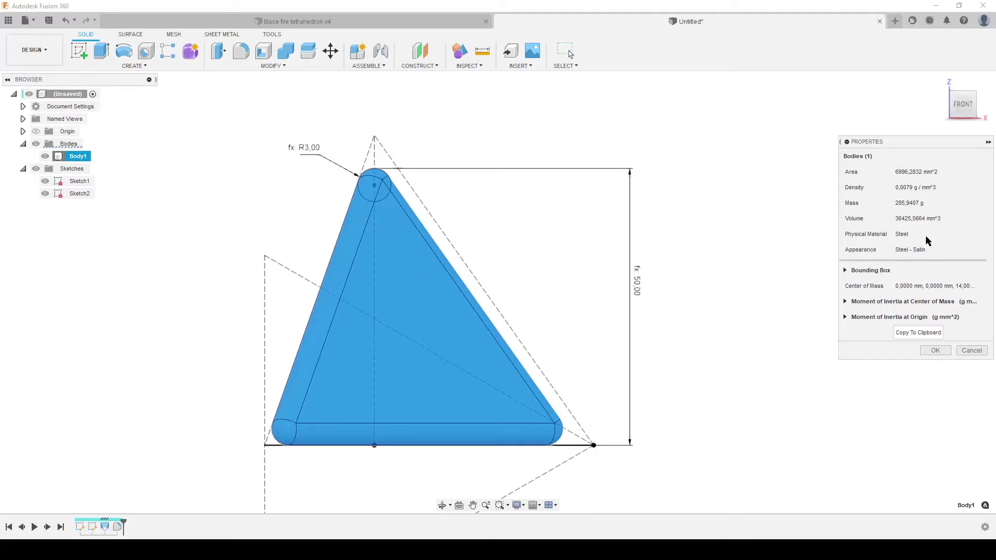
Close the properties summary and open the Change Parameters table, moved clear of the model
left_click(971, 352)
scroll(569, 356, "down", 3)
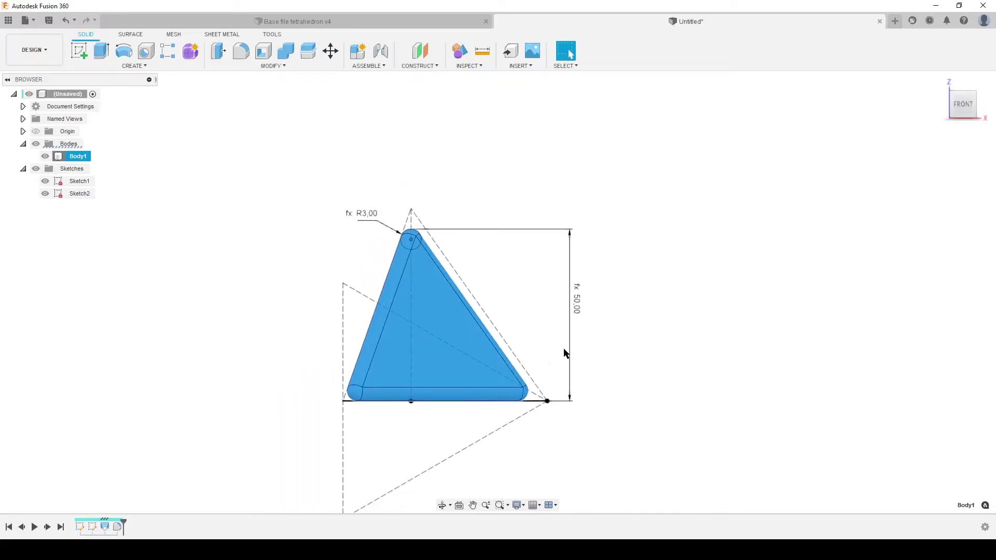
middle_click_drag(569, 356, 413, 369, "shift")
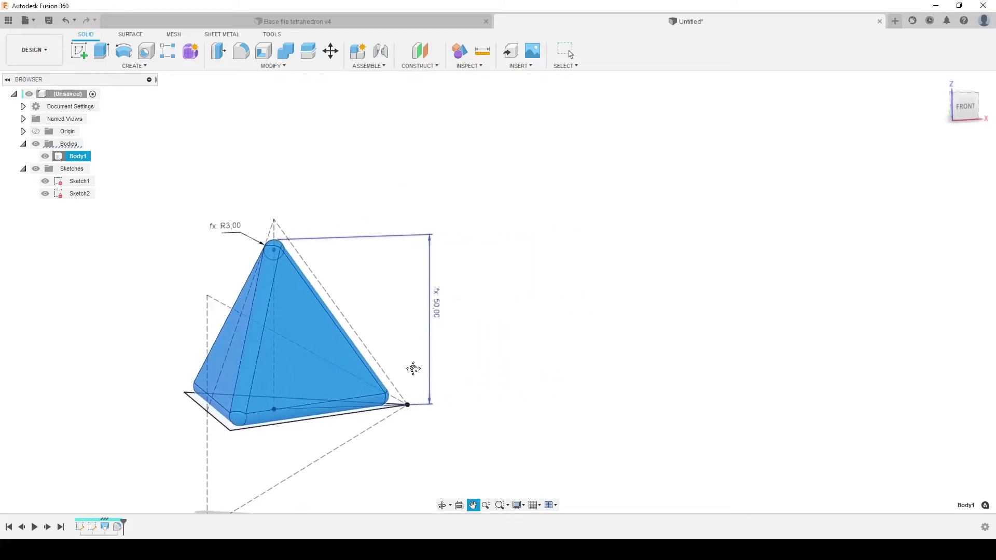
left_click(261, 67)
left_click(239, 287)
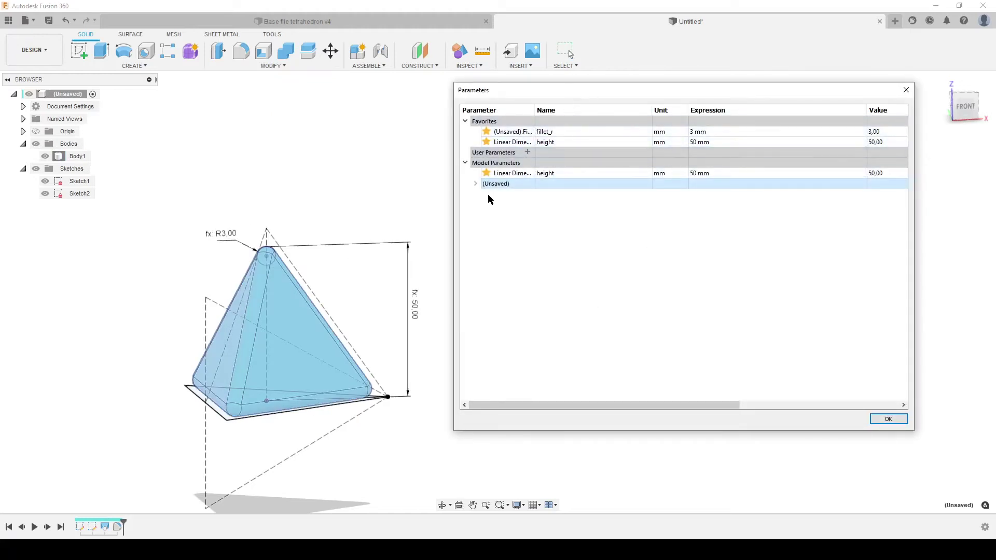
left_click(465, 162)
left_click_drag(602, 89, 641, 111)
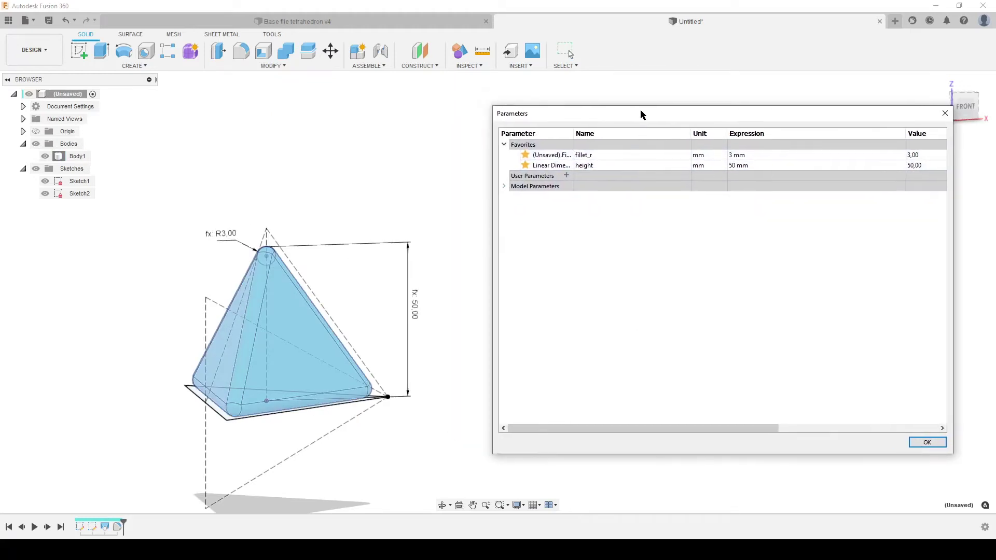
Set the height parameter to 100 mm and fillet_r to 20 mm
left_click(773, 164)
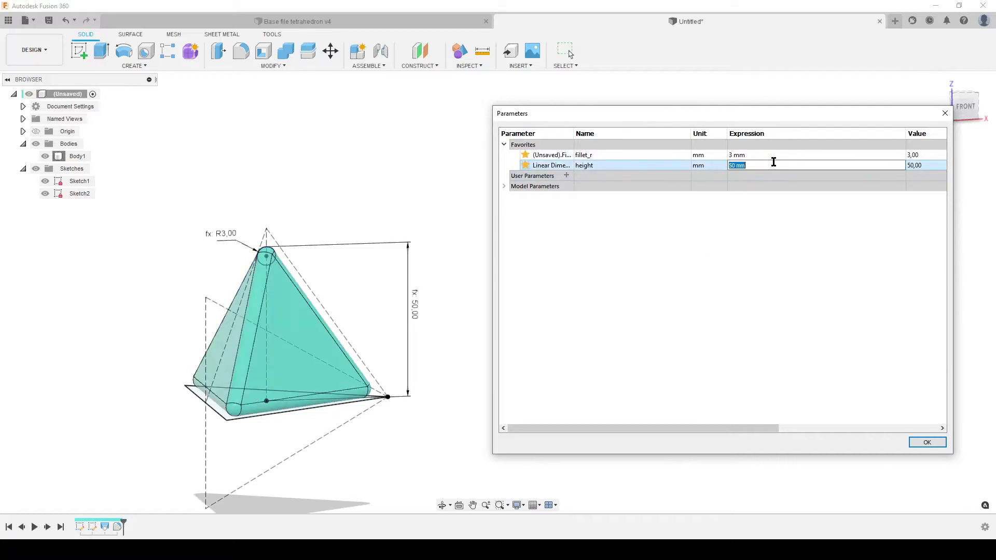
type("100")
key("Return")
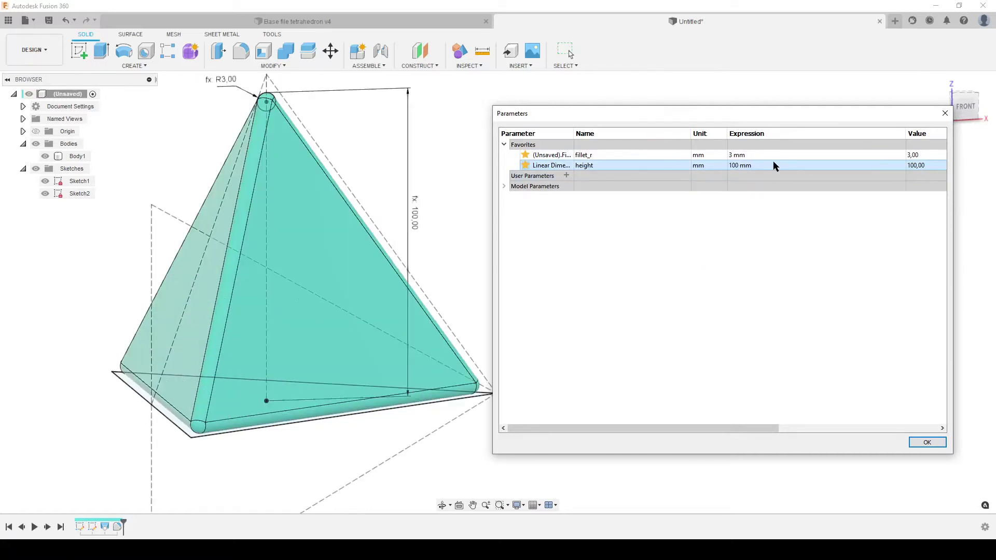
left_click(743, 155)
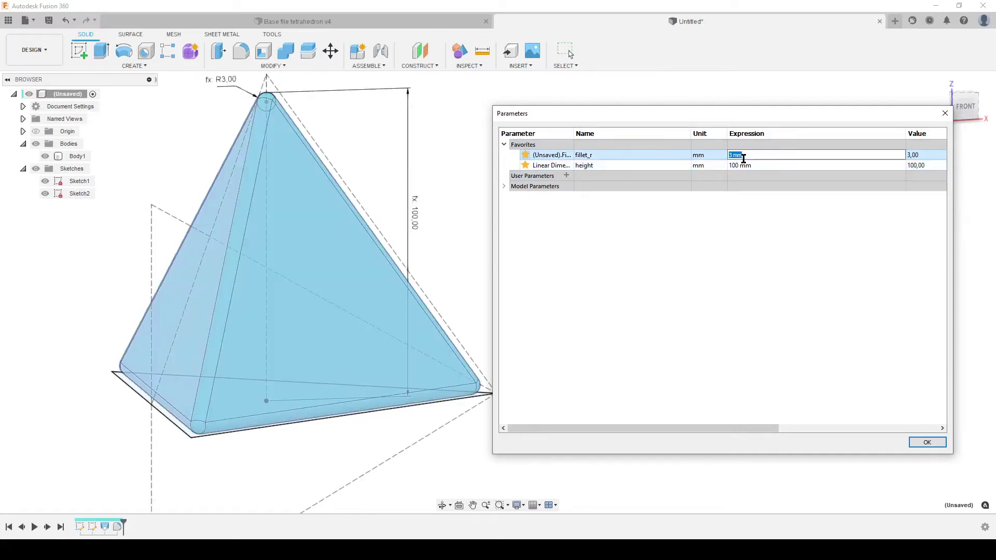
type("20")
key("Return")
scroll(219, 316, "down", 3)
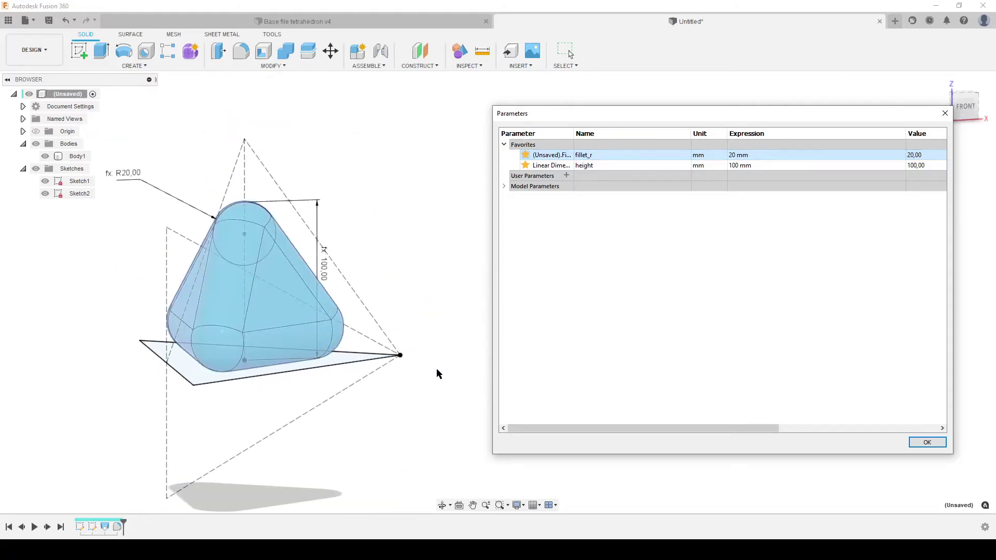
middle_click_drag(434, 370, 716, 380, "shift")
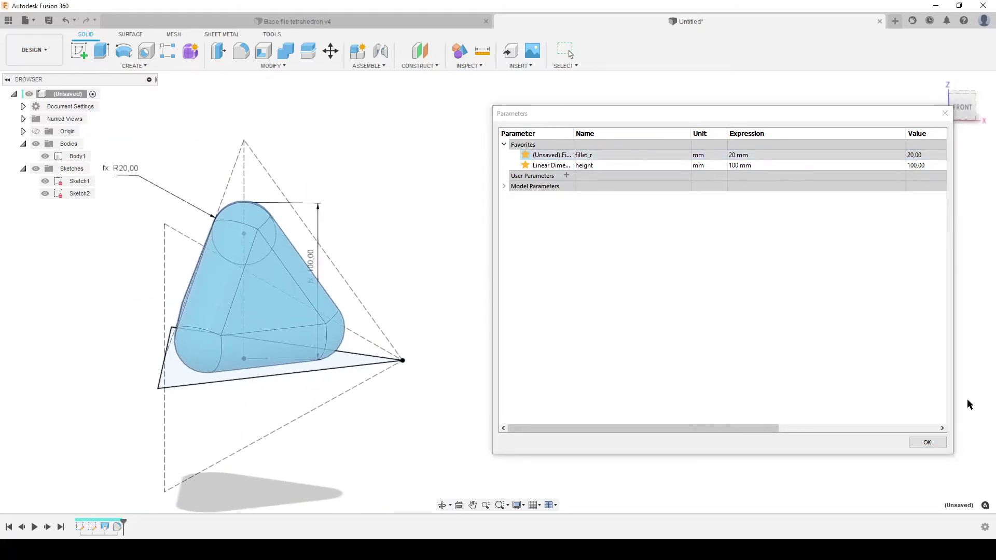
Close the Parameters table with OK and drag the 100.00 height dimension beside the rounded body
left_click(926, 442)
middle_click_drag(482, 374, 550, 384, "shift")
left_click_drag(473, 268, 584, 261)
middle_click_drag(698, 417, 658, 423, "shift")
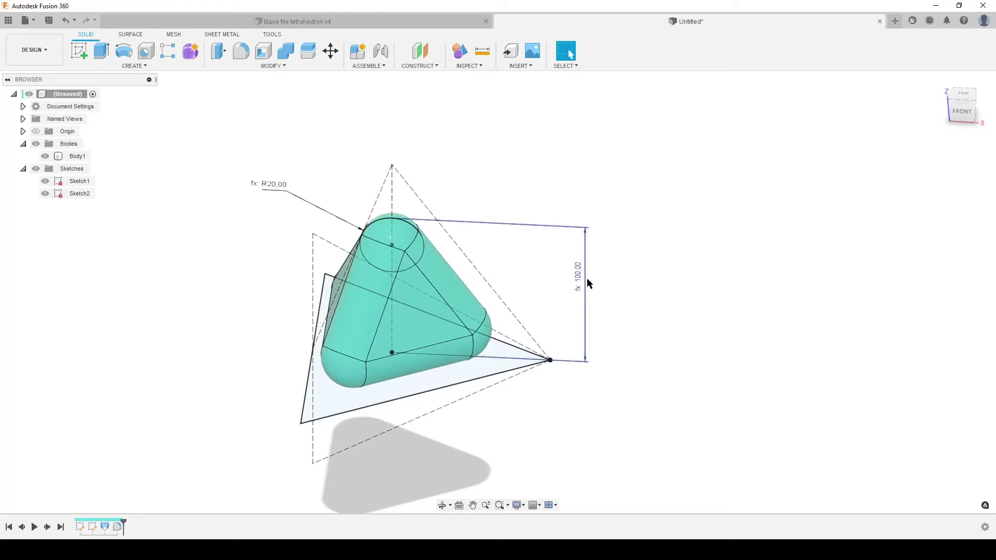